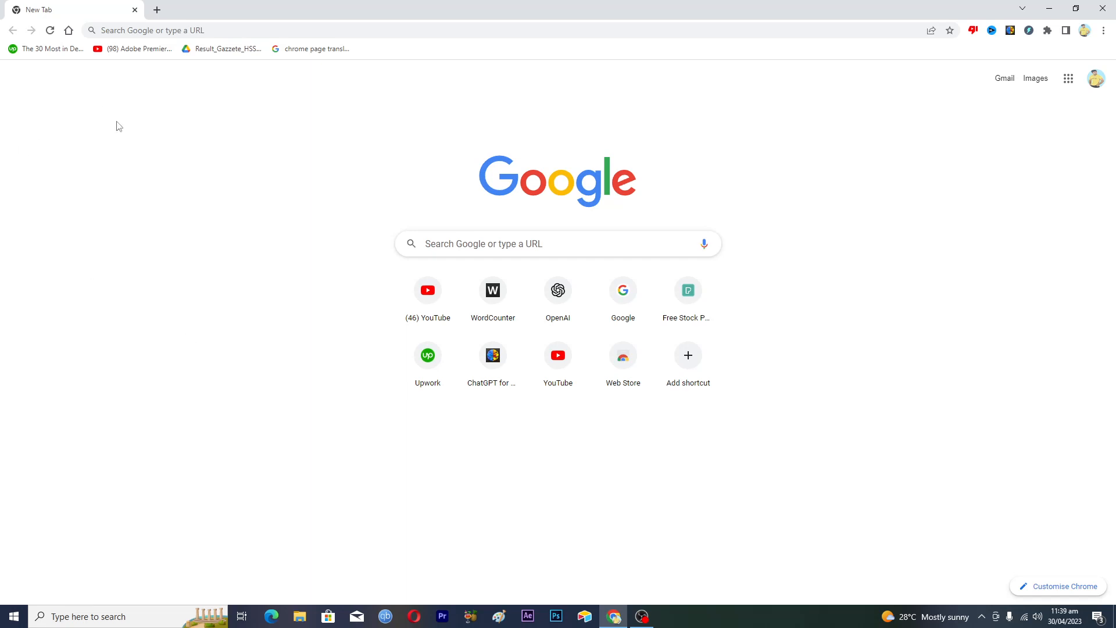
Search Google for 'upwork' from the Chrome search box
click(441, 244)
text(upwork)
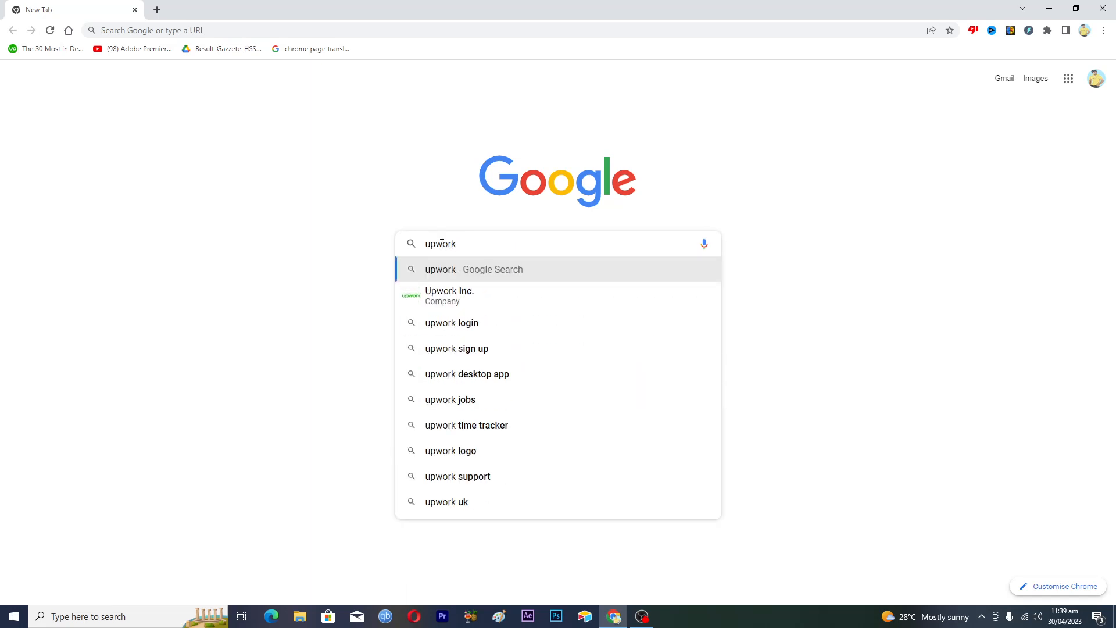
key(Return)
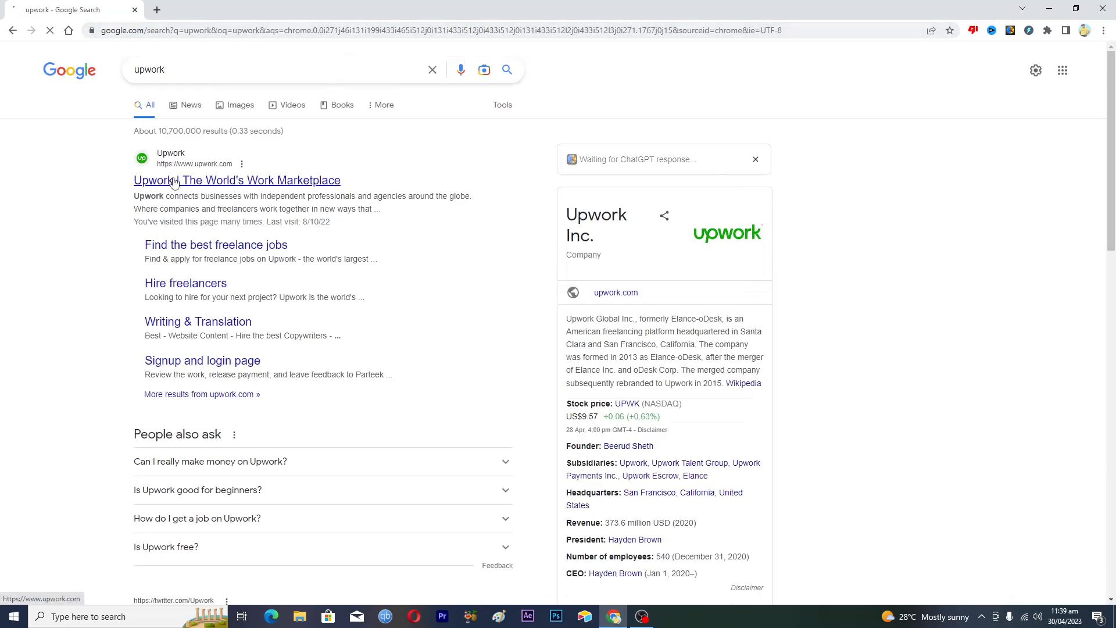
Open the official Upwork site from the Google results
click(204, 186)
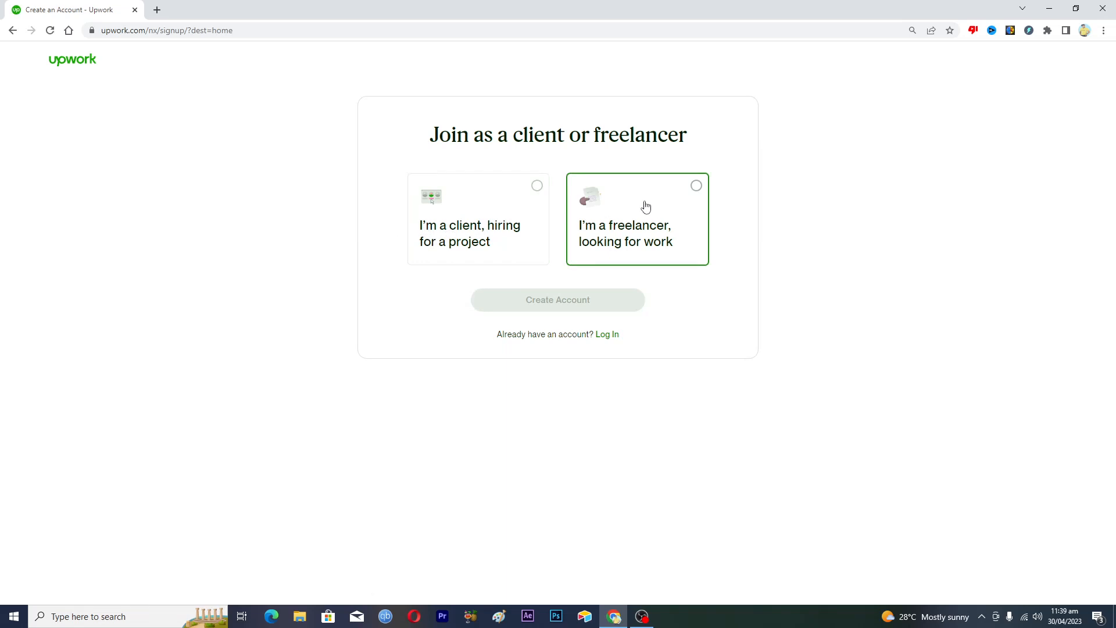
Choose to join as a freelancer and continue to the freelancer sign-up form
click(696, 186)
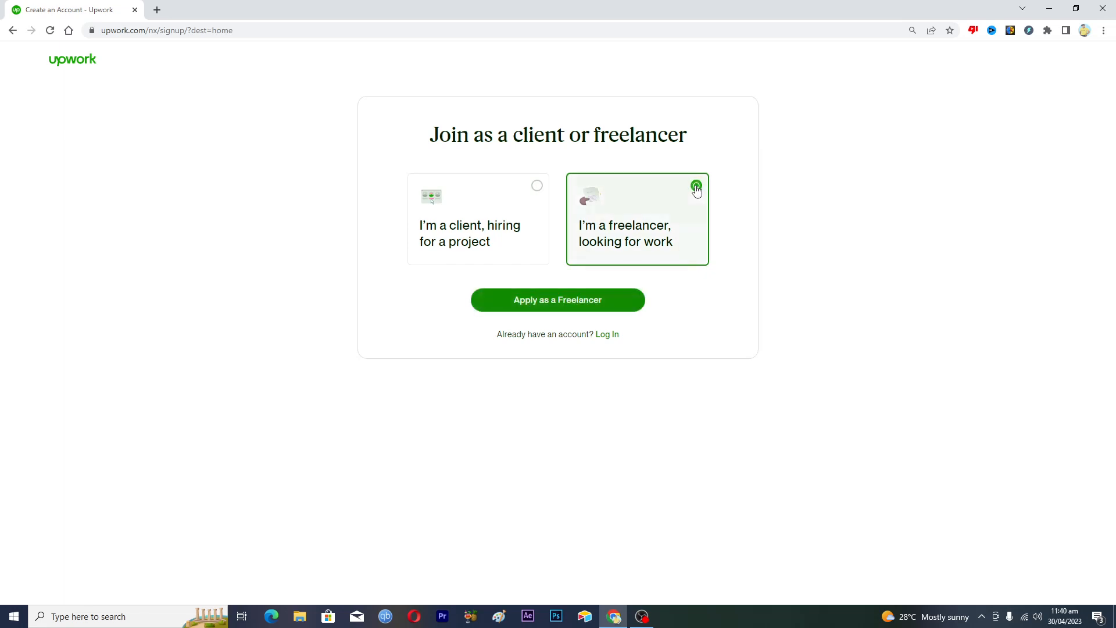
click(537, 304)
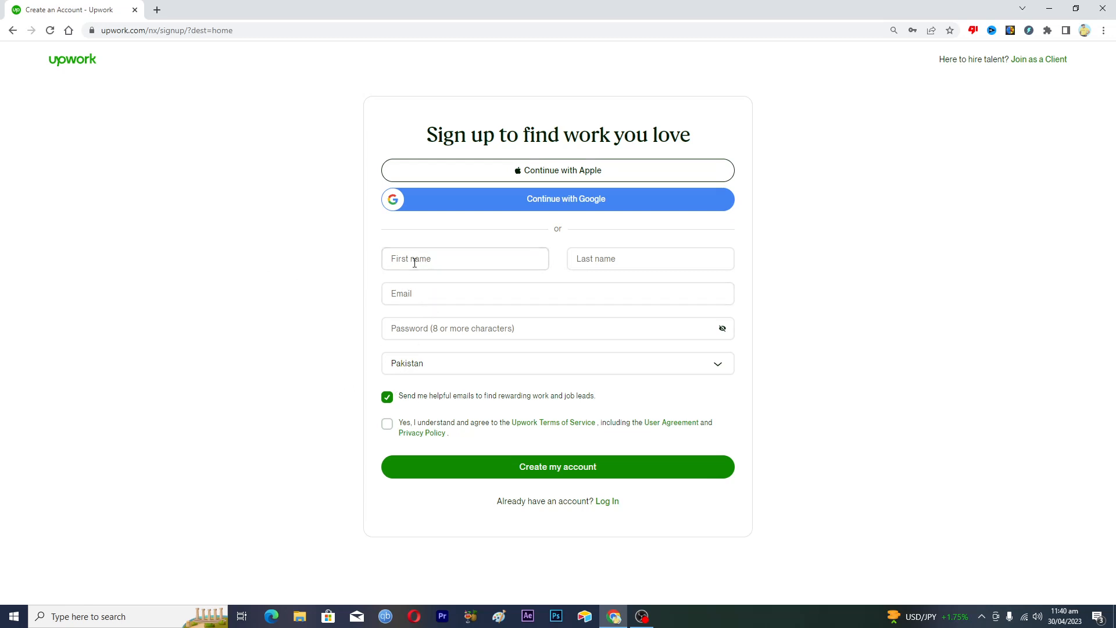
Enter the first name in the sign-up form, correcting a typo
text(Nouamn)
key(BackSpace)
key(BackSpace)
key(BackSpace)
text(man)
click(281, 244)
Sign up with the chosen Google account, accept the terms of service, and create the account
click(565, 200)
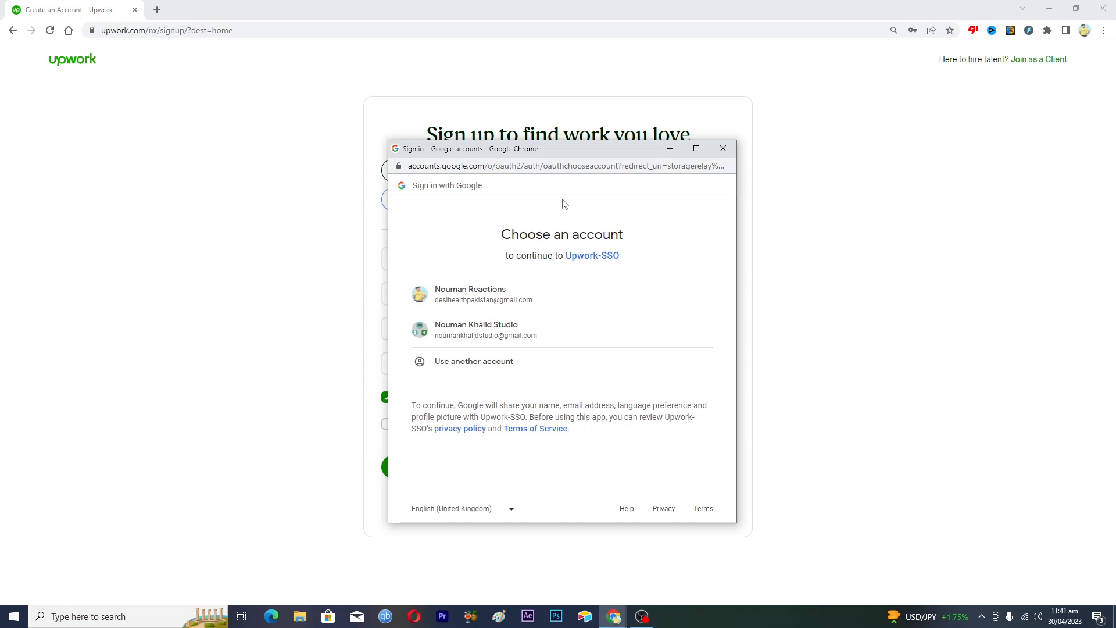
click(471, 330)
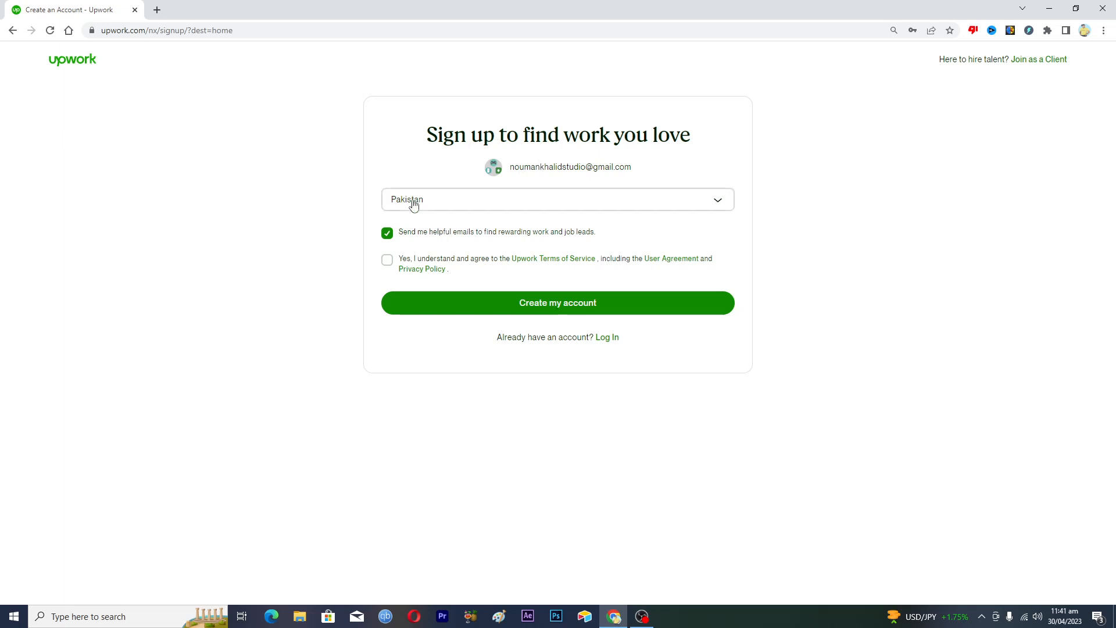
click(387, 260)
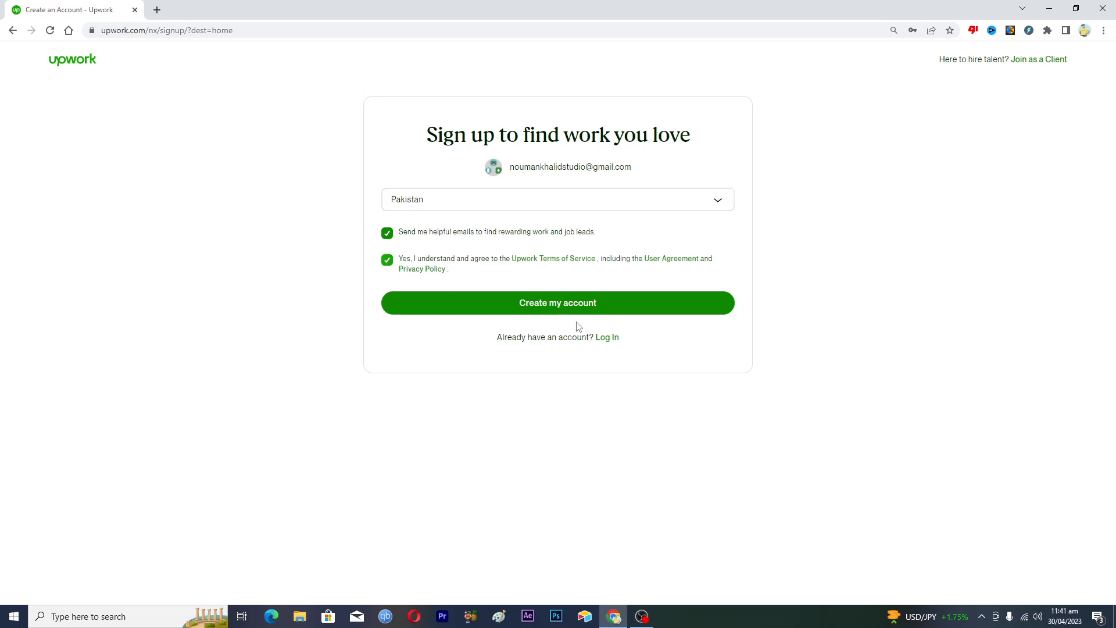
click(555, 304)
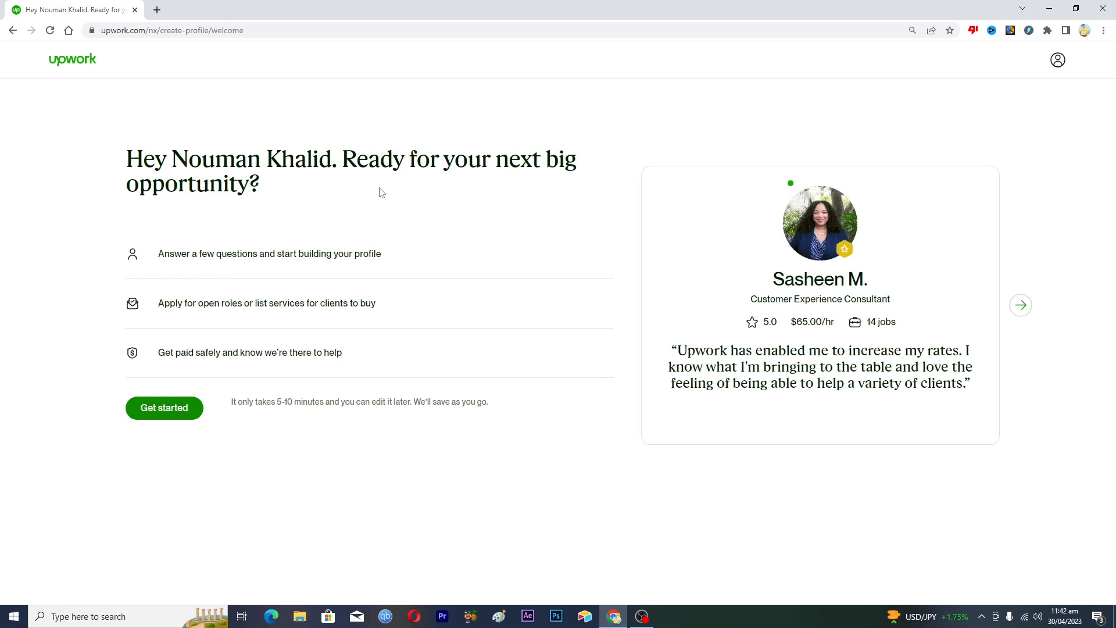
Begin building the freelancer profile from the welcome page
click(167, 413)
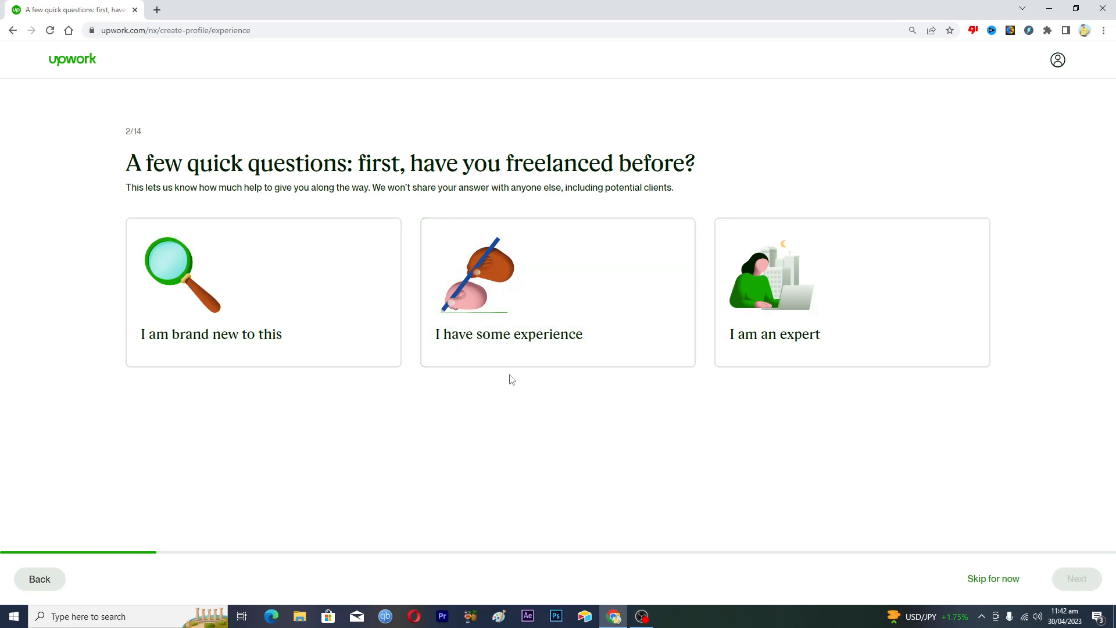
Answer 'I have some experience' and set earning your main income as the goal
click(507, 292)
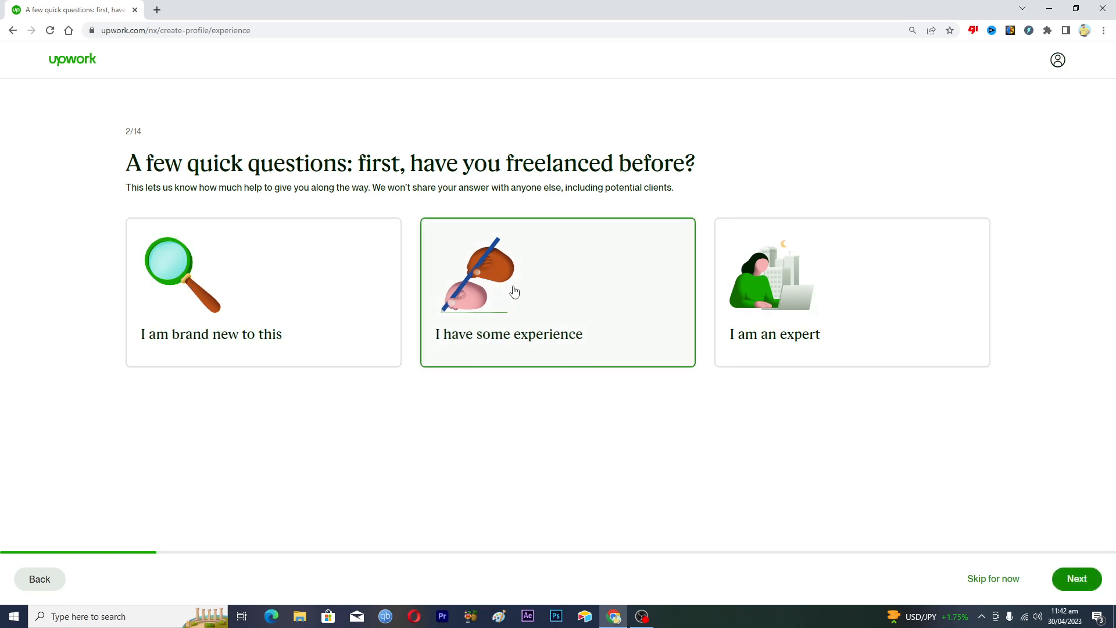
click(1071, 580)
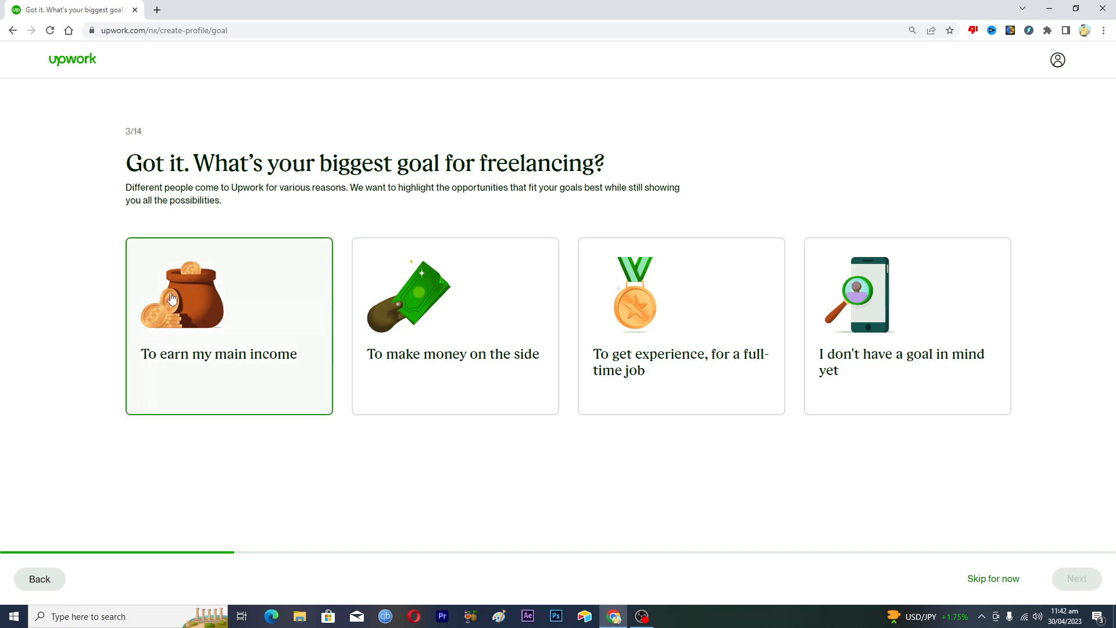
click(195, 314)
click(1087, 581)
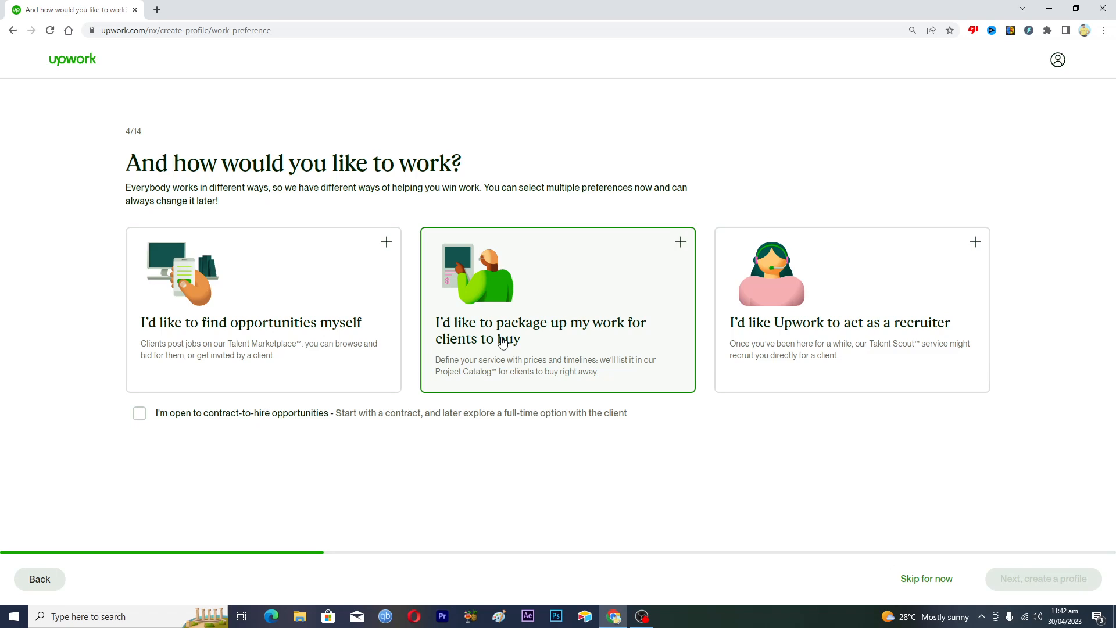
Choose both finding opportunities and packaging work, and mark yourself open to contract-to-hire
click(385, 245)
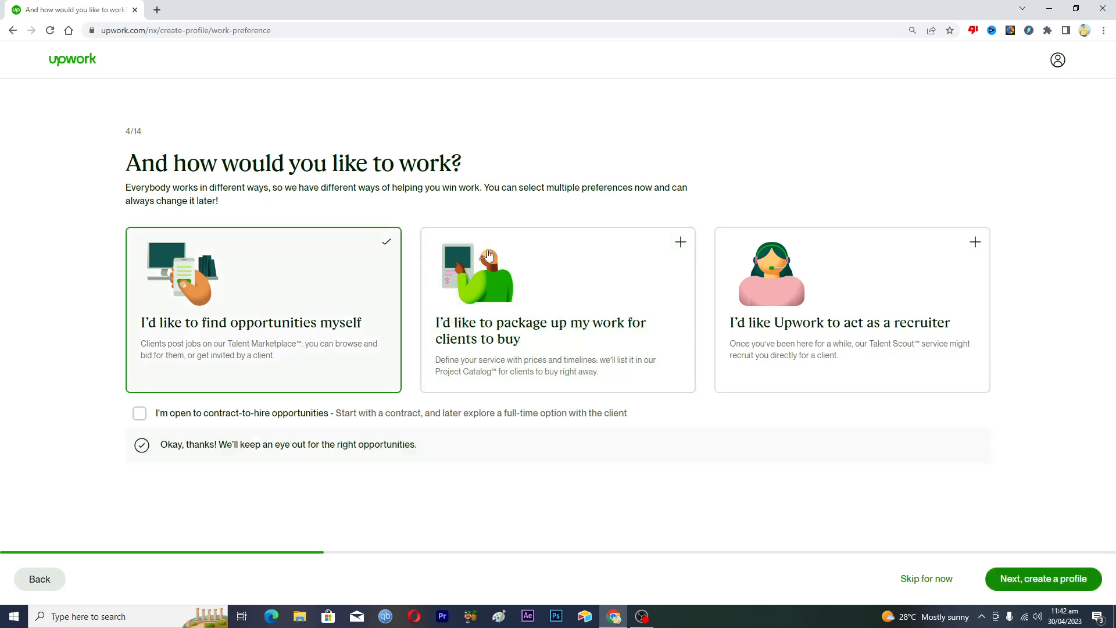
click(678, 244)
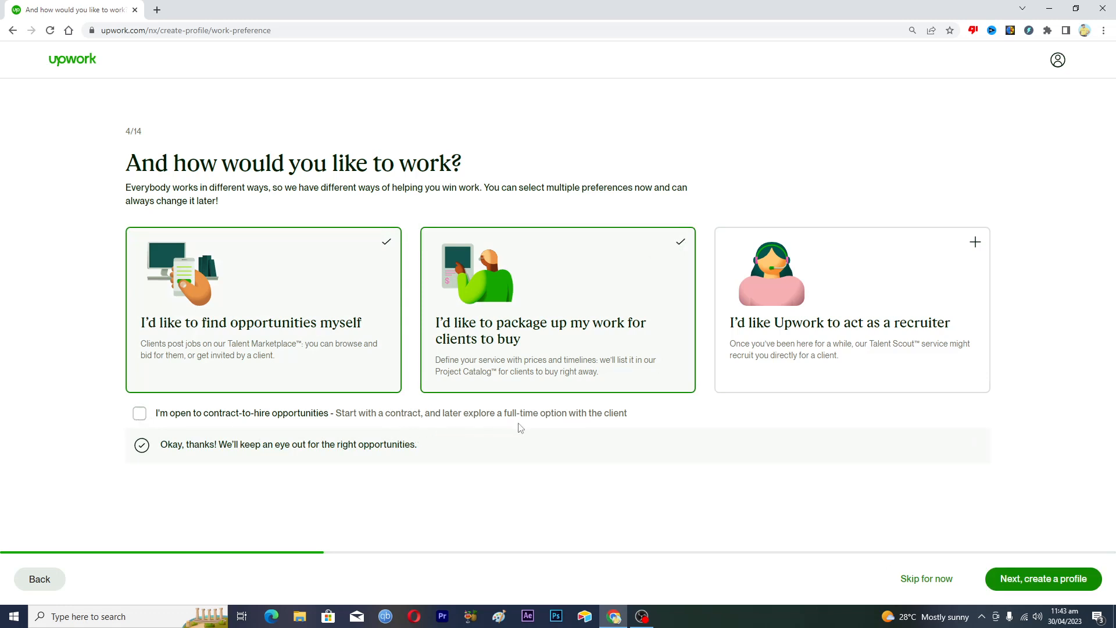
click(145, 417)
click(1011, 579)
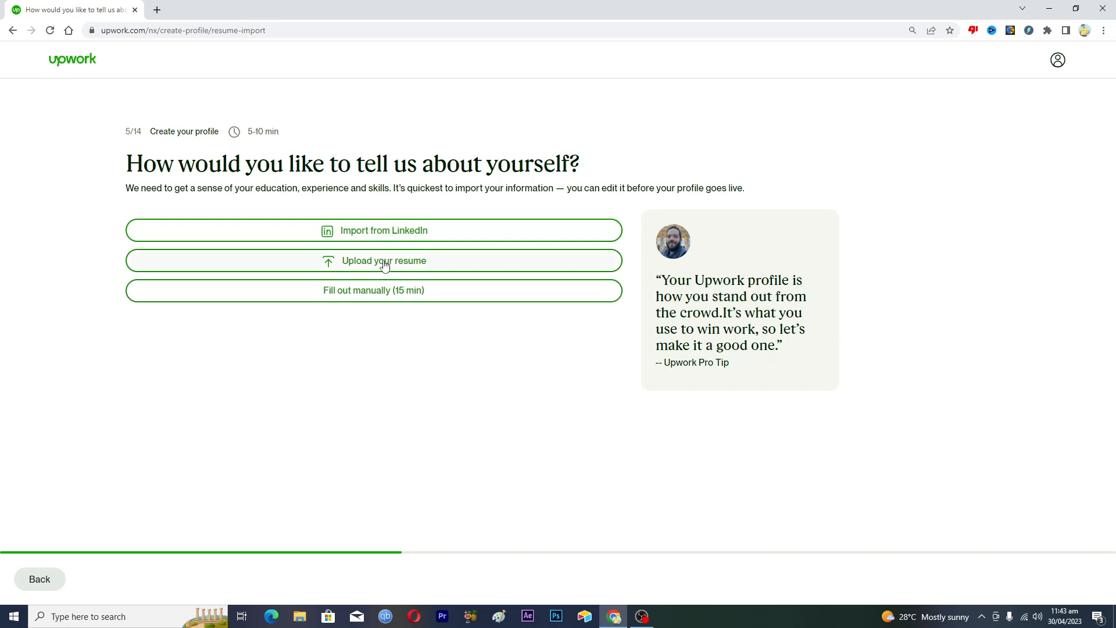
Fill out the profile manually with the role 'Professional Content Writer | Copywriting | Youtube Script Writer'
click(359, 297)
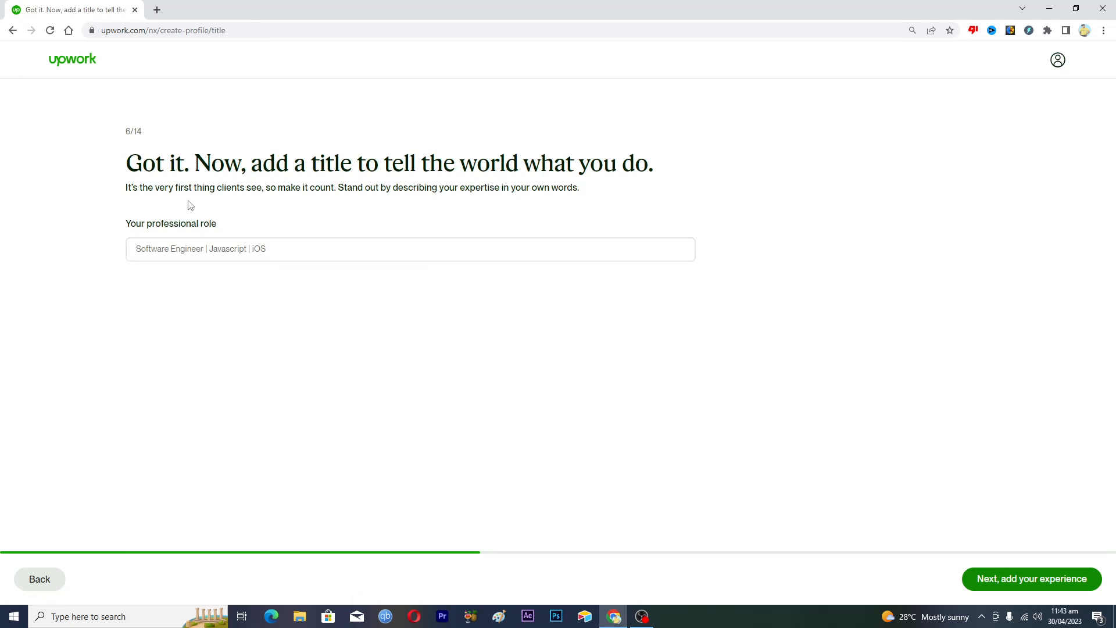
click(186, 248)
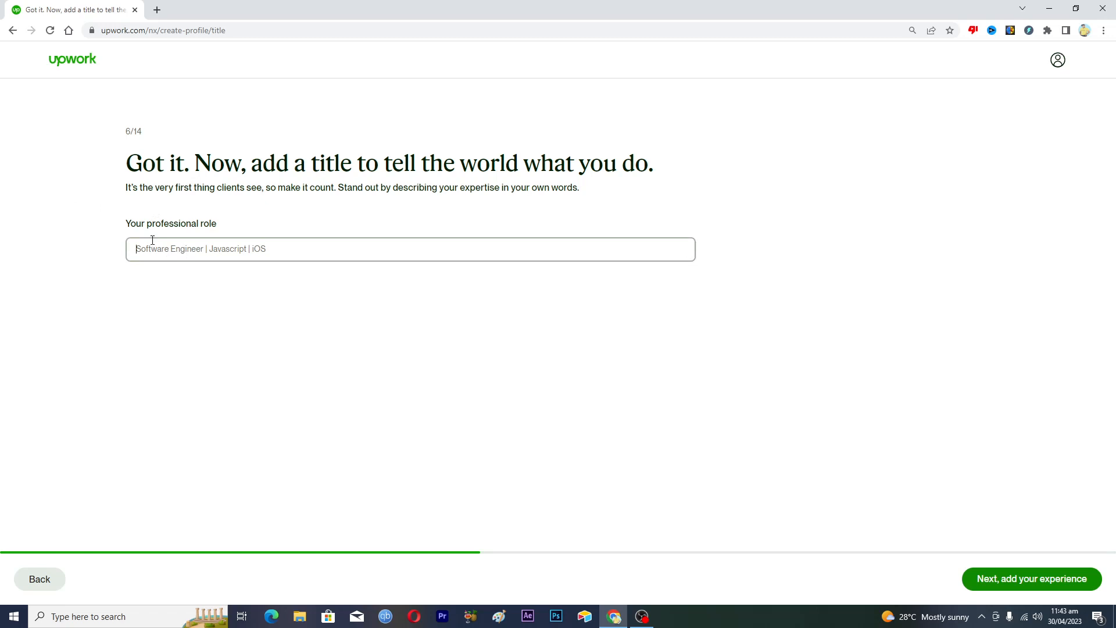
text(Profess)
key(BackSpace)
key(BackSpace)
text(ssional Content Writer)
text(| Copyw)
key(BackSpace)
text(writing)
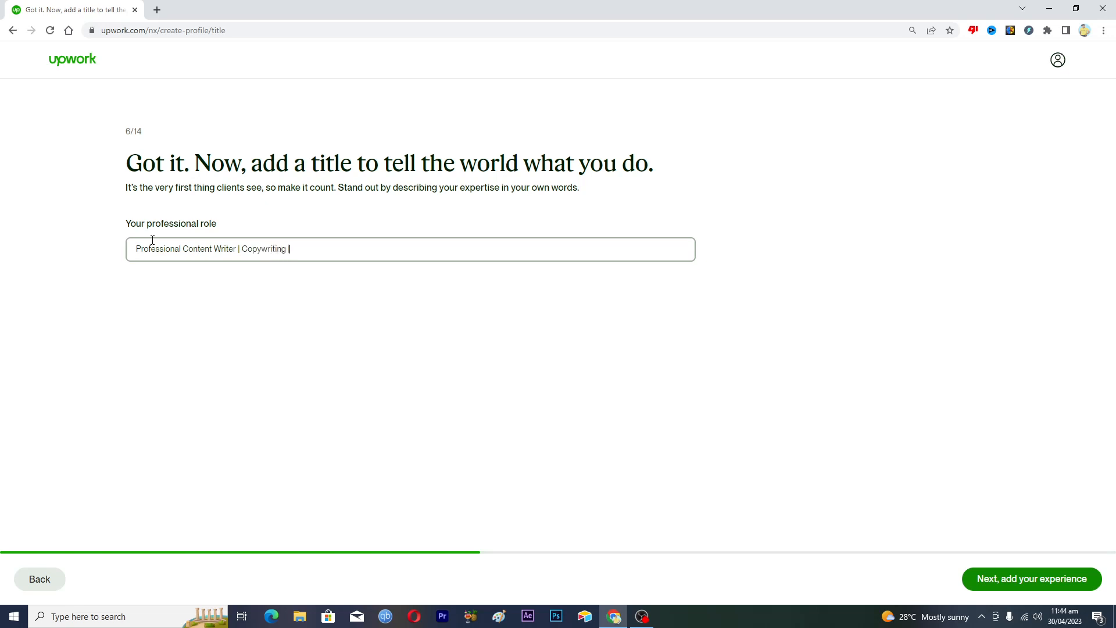
text( | Youtube Script Writer)
Save the role title, then open and close the work experience form without saving
click(1008, 584)
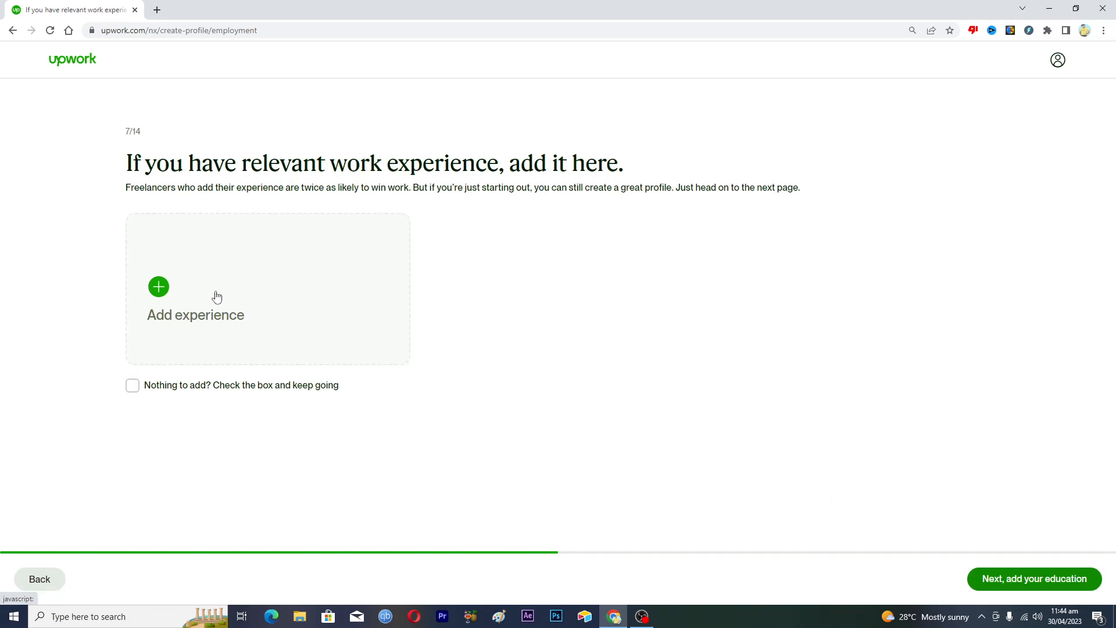
click(158, 289)
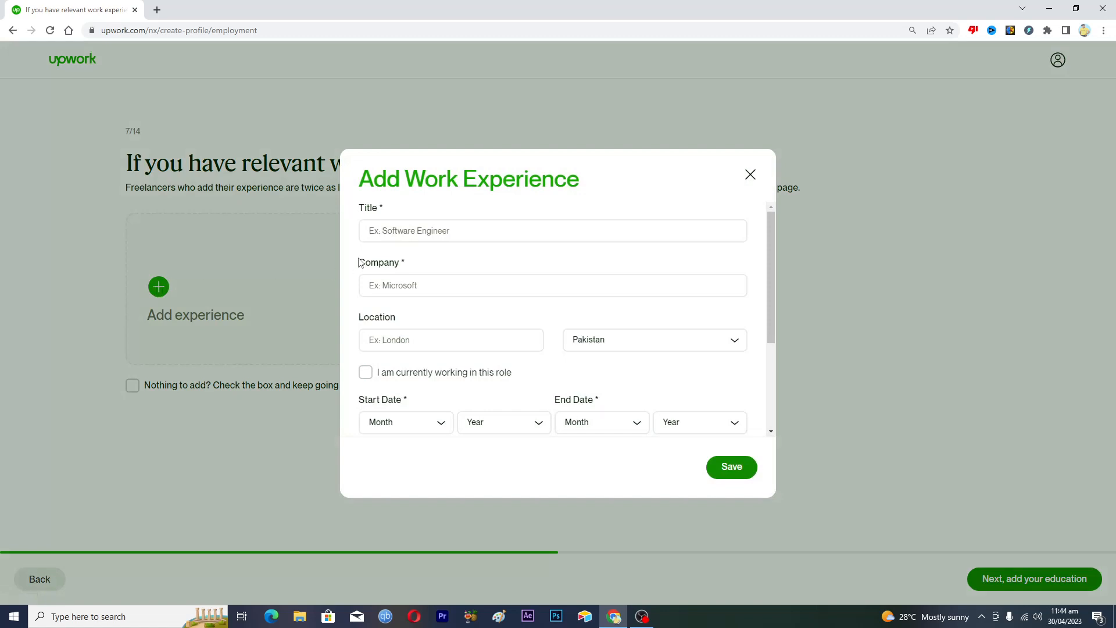
click(429, 229)
click(379, 284)
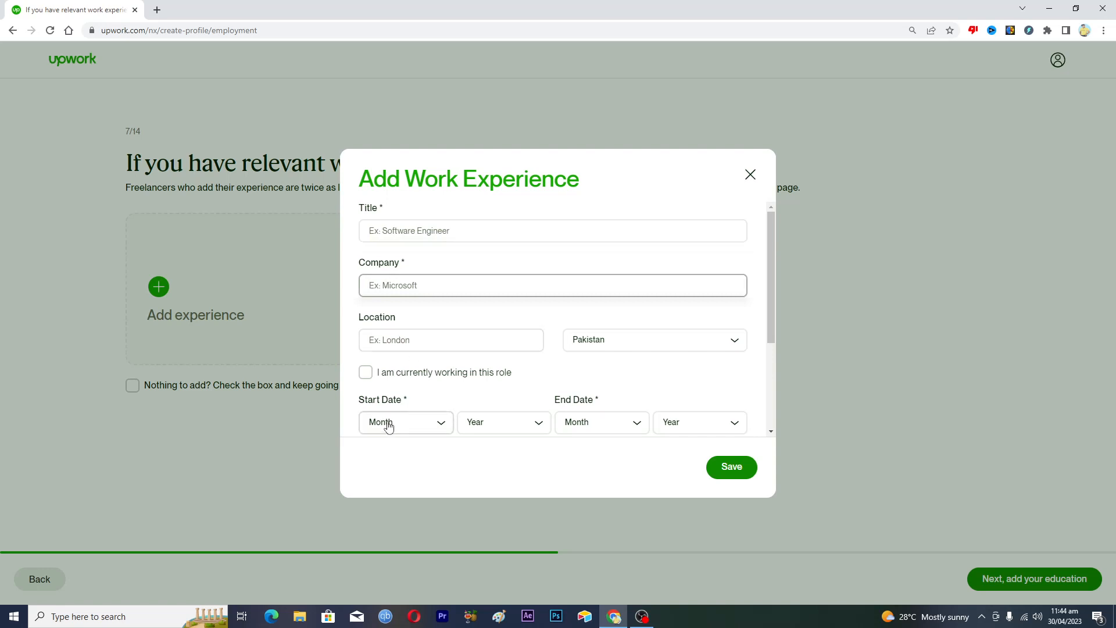
click(750, 175)
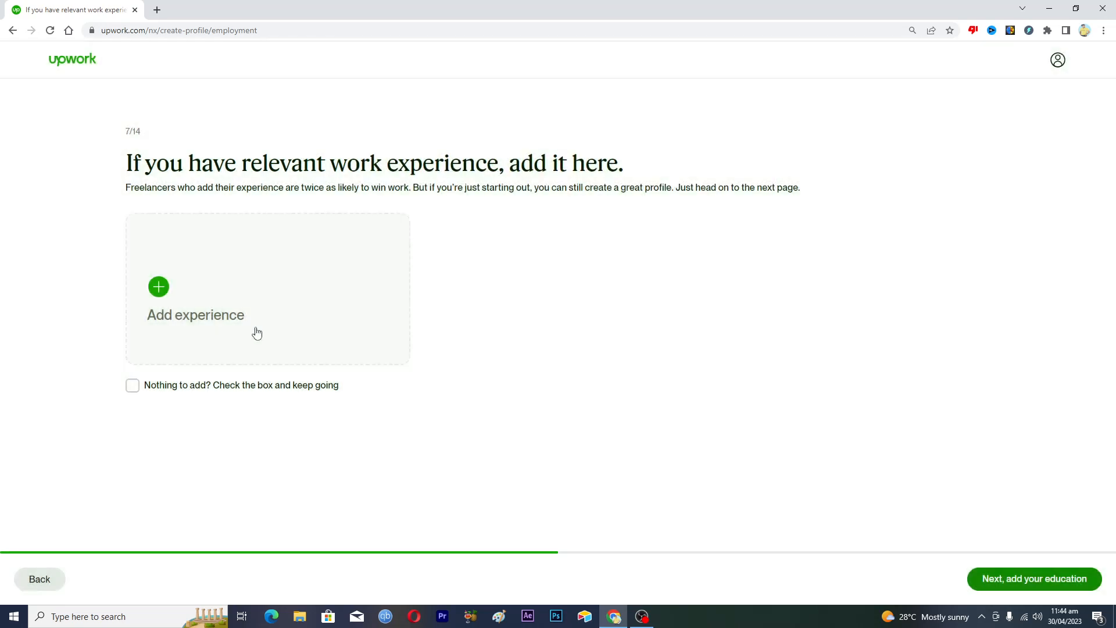
Tick 'Nothing to add?' for work experience and continue to the education step
click(133, 391)
click(133, 386)
click(1034, 579)
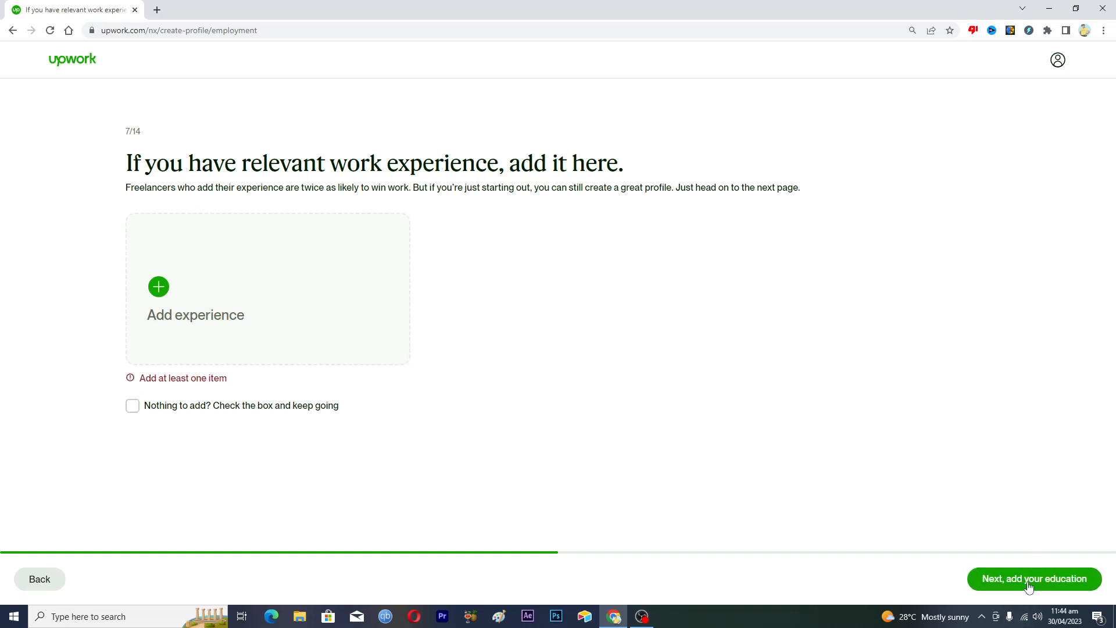
click(132, 405)
click(1014, 577)
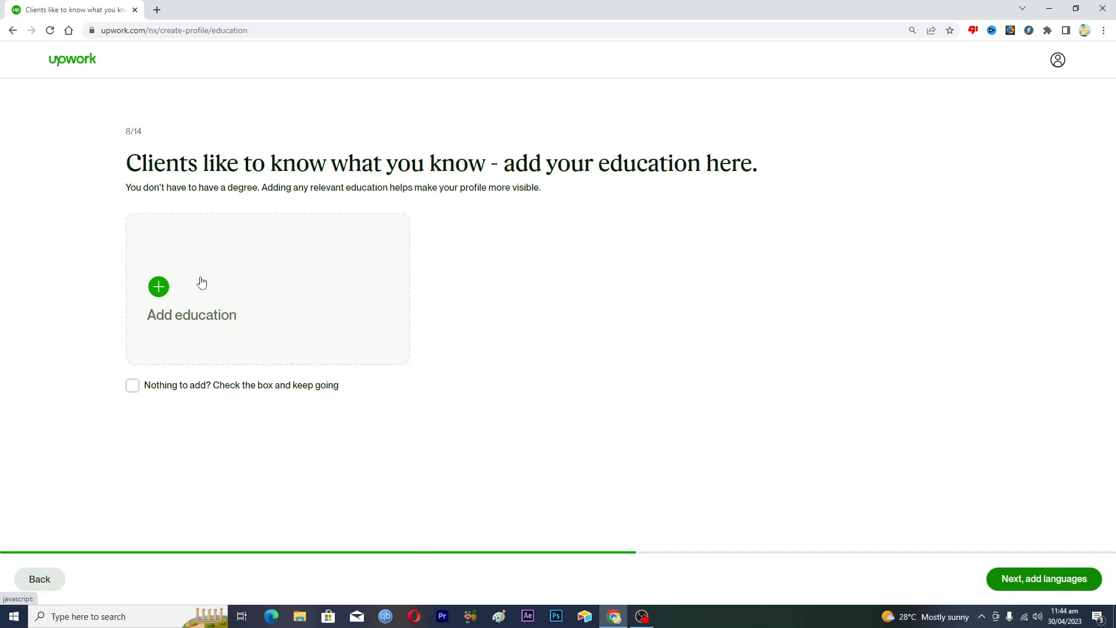
Open the education form, click through its School and Degree fields, close it unsaved, and tick 'Nothing to add?'
click(159, 287)
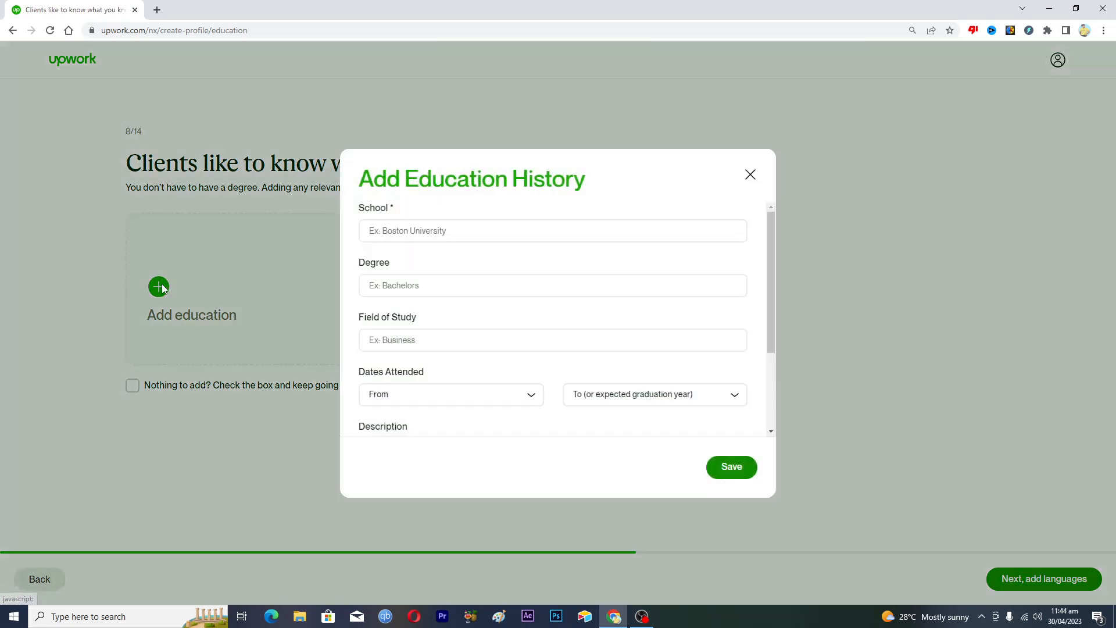
click(399, 229)
click(406, 285)
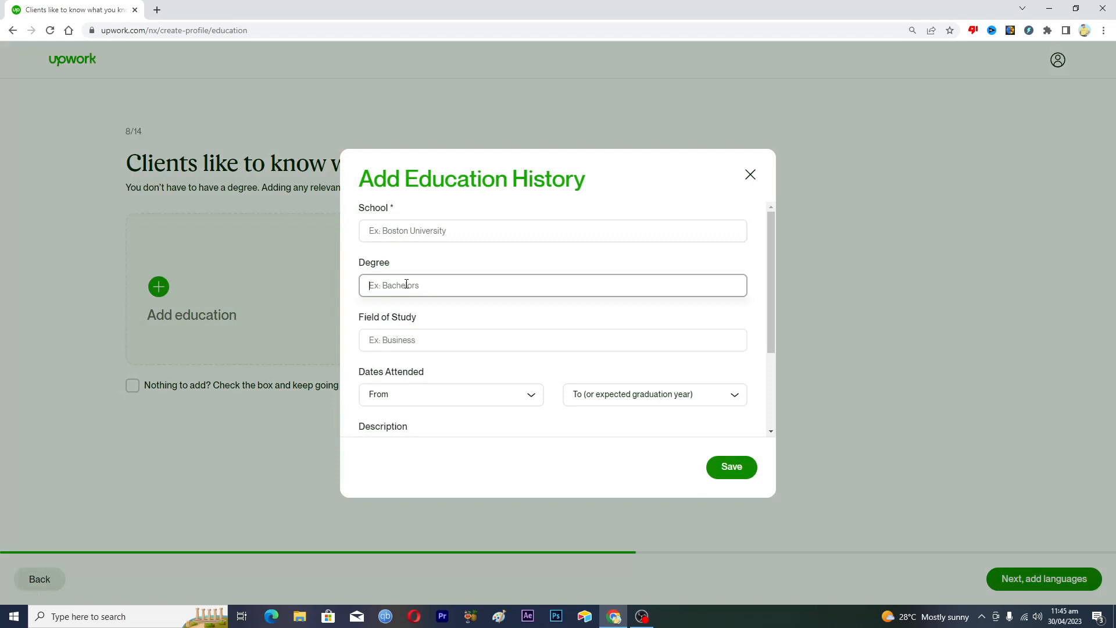
click(408, 332)
click(407, 237)
click(408, 288)
click(410, 341)
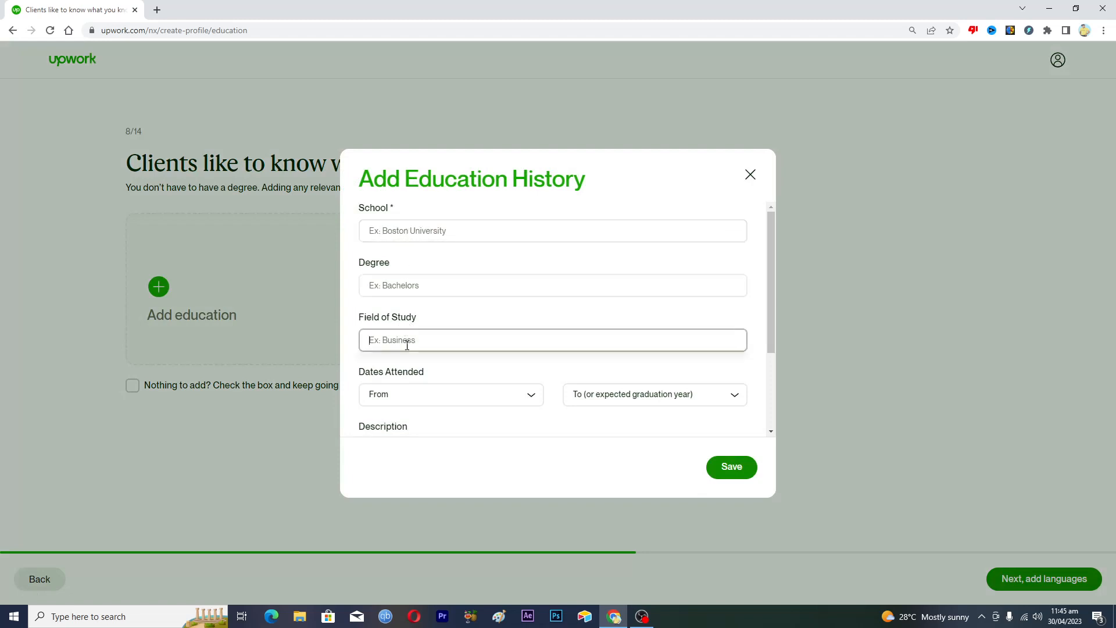
click(434, 232)
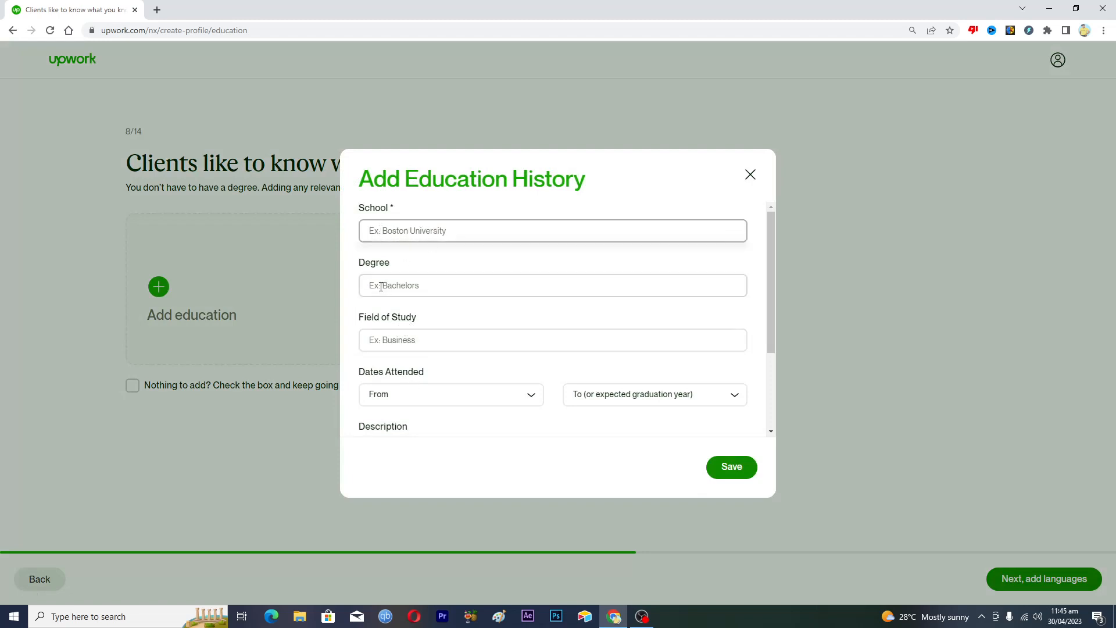
scroll(433, 355, down, 2)
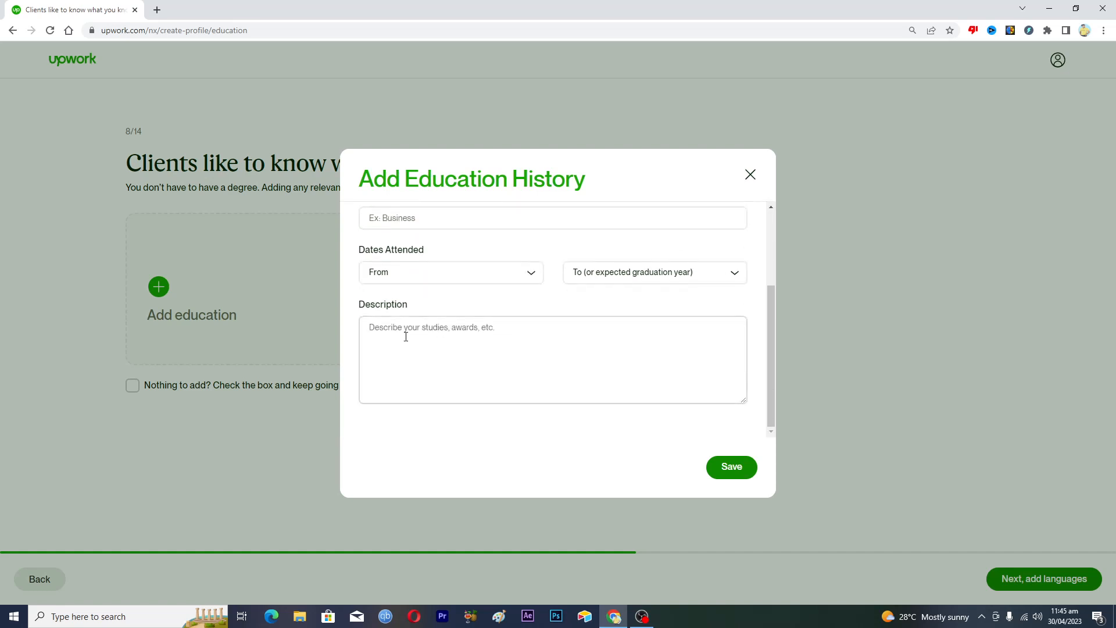
click(749, 174)
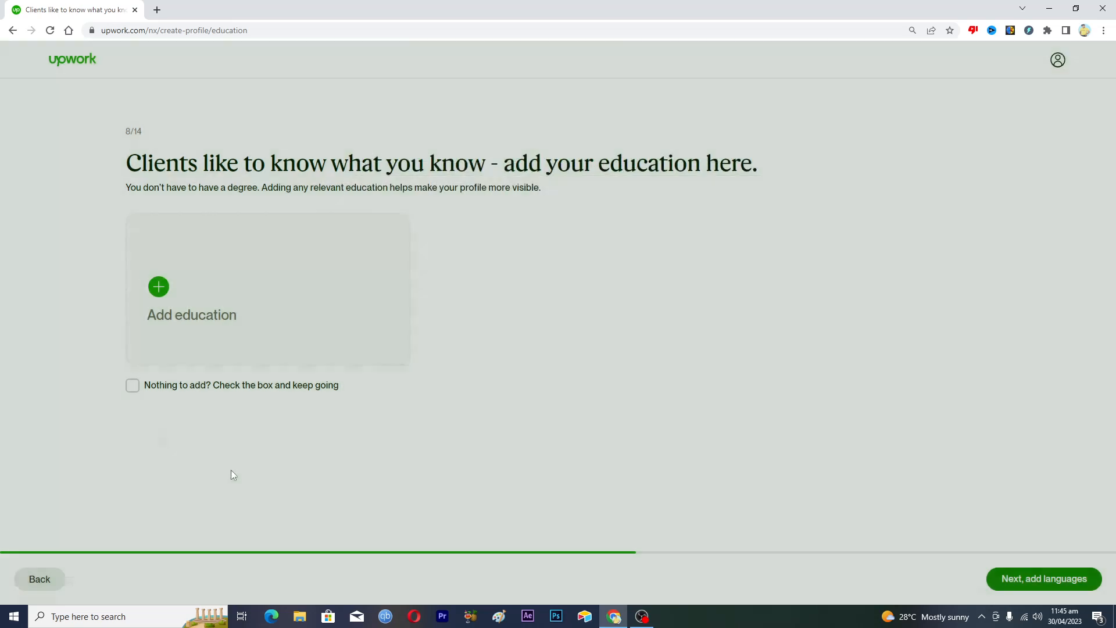
click(132, 386)
Continue to the languages step and set English proficiency to Fluent
click(1032, 578)
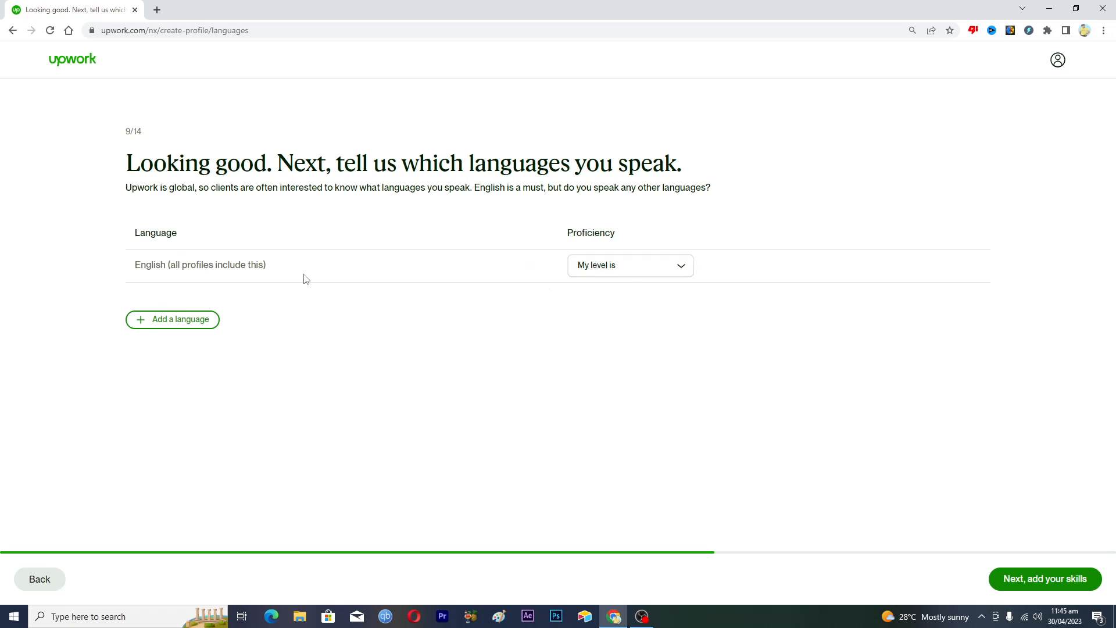
click(608, 266)
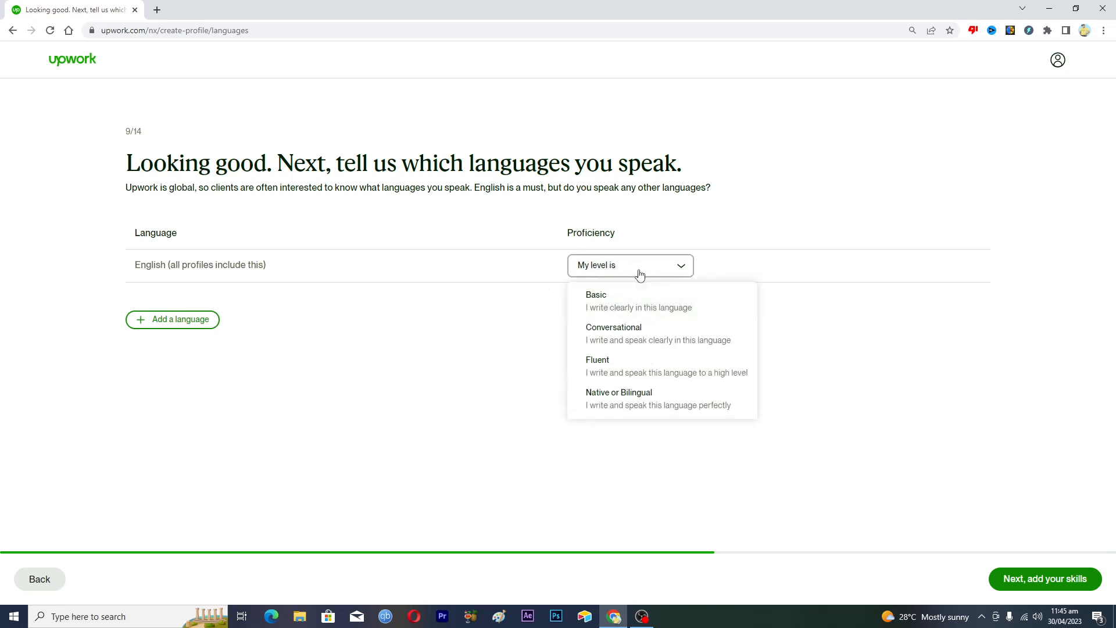
click(602, 365)
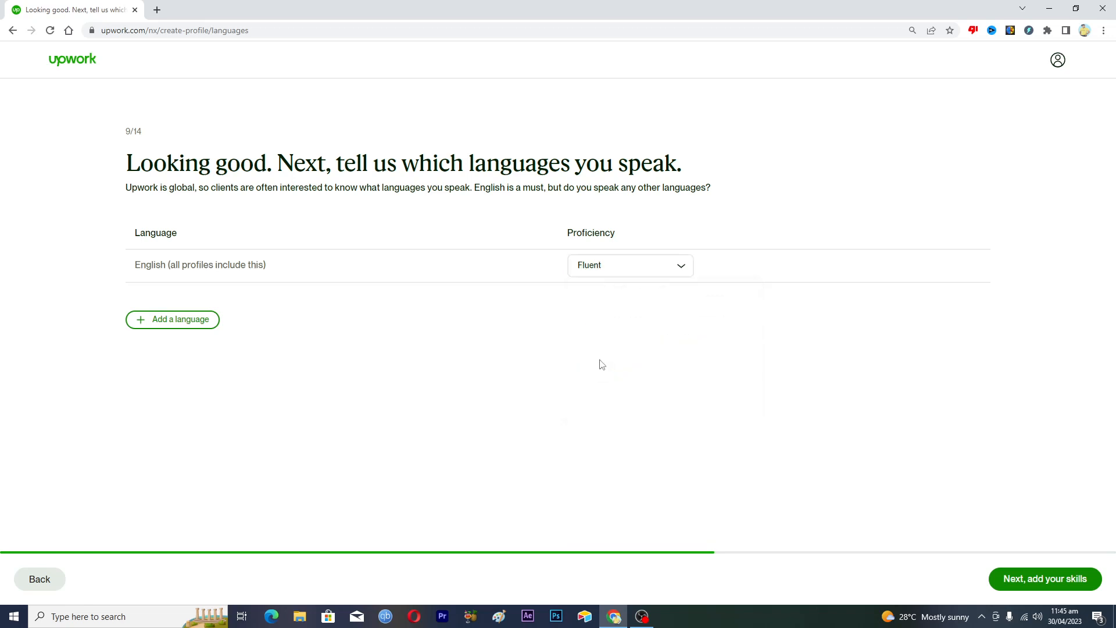
Add Urdu at Native or Bilingual proficiency and continue to the skills step
click(170, 323)
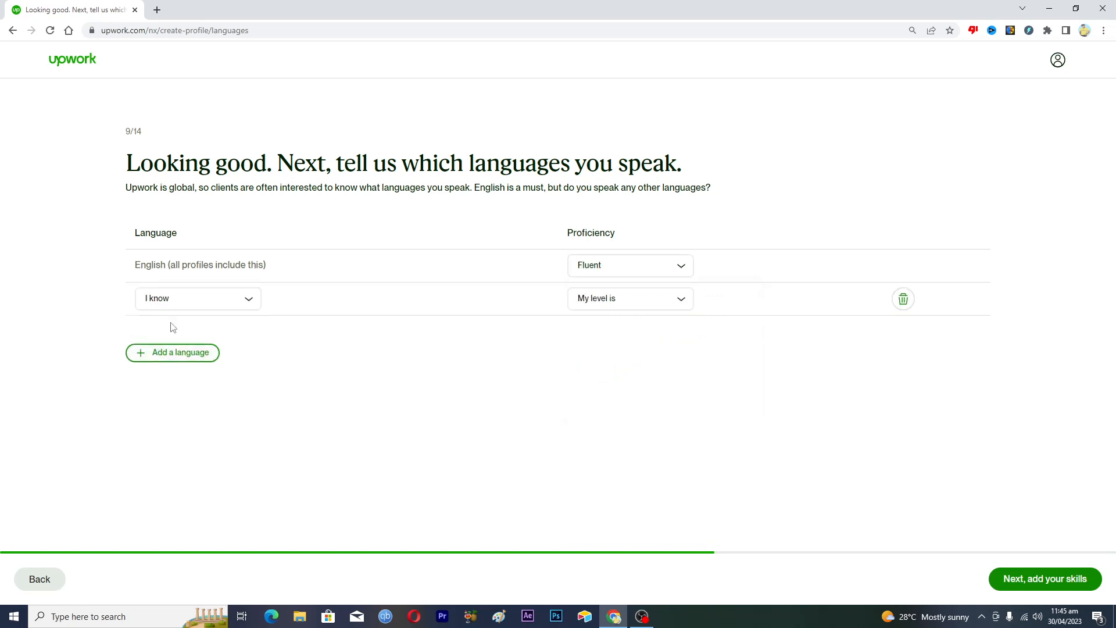
click(243, 306)
text(urdu)
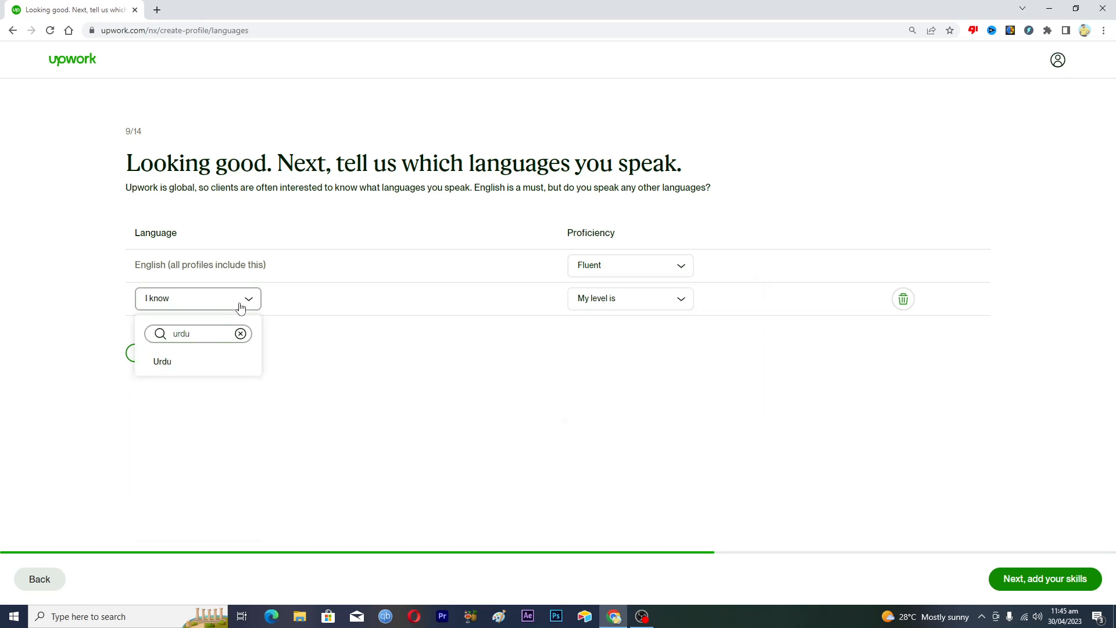
click(165, 363)
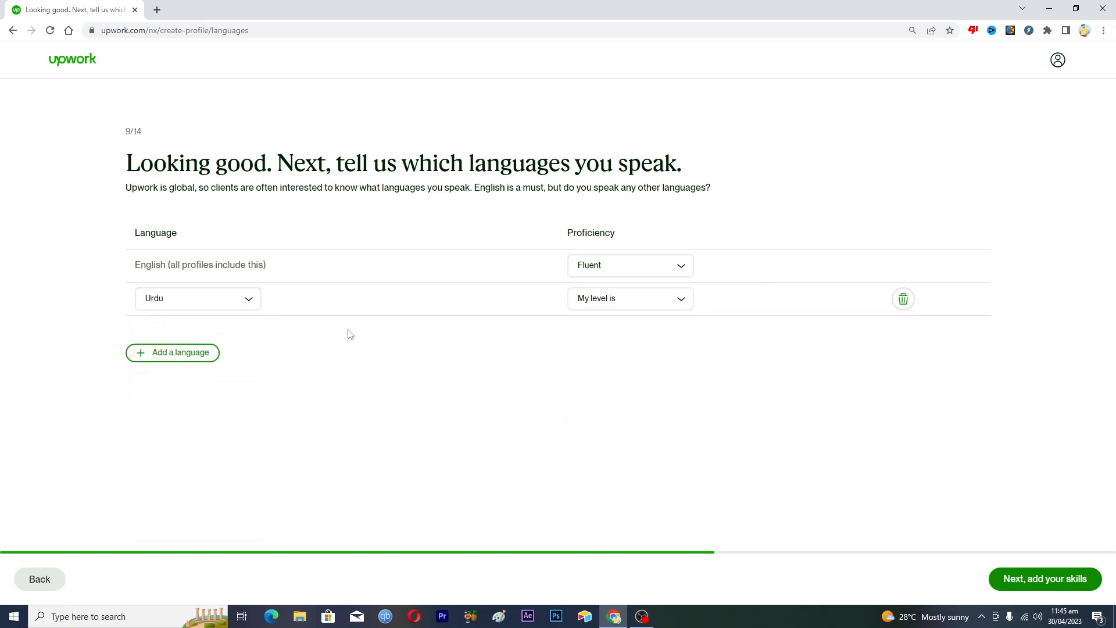
click(608, 302)
click(621, 433)
click(1038, 579)
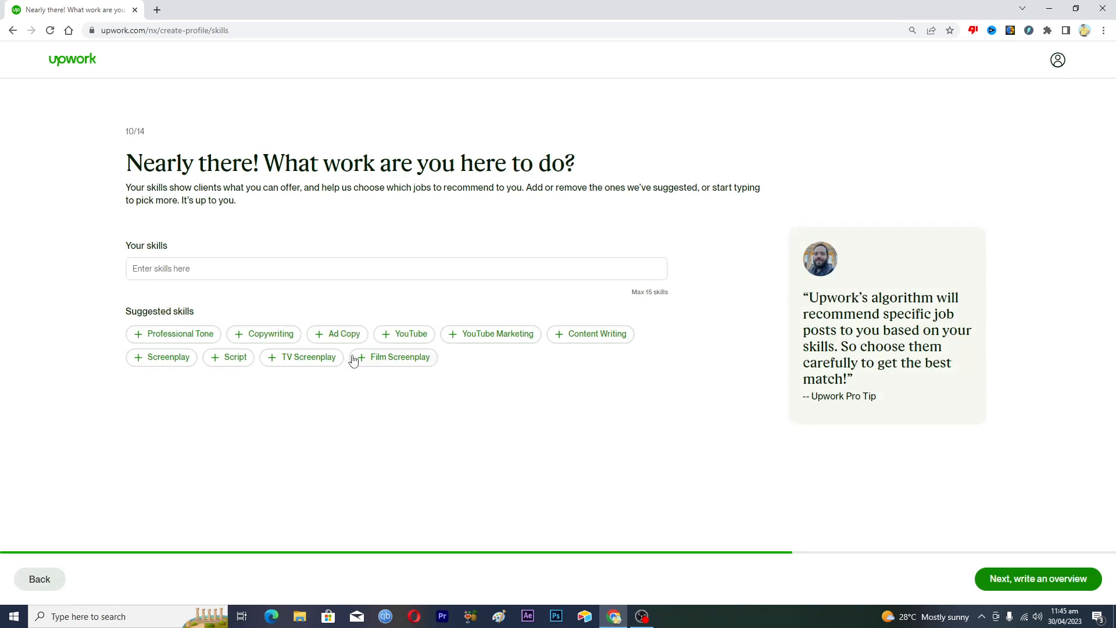
Add the skills Professional Tone, Copywriting, Ad Copy, Content Writing, Script and YouTube, then continue
click(139, 335)
click(140, 335)
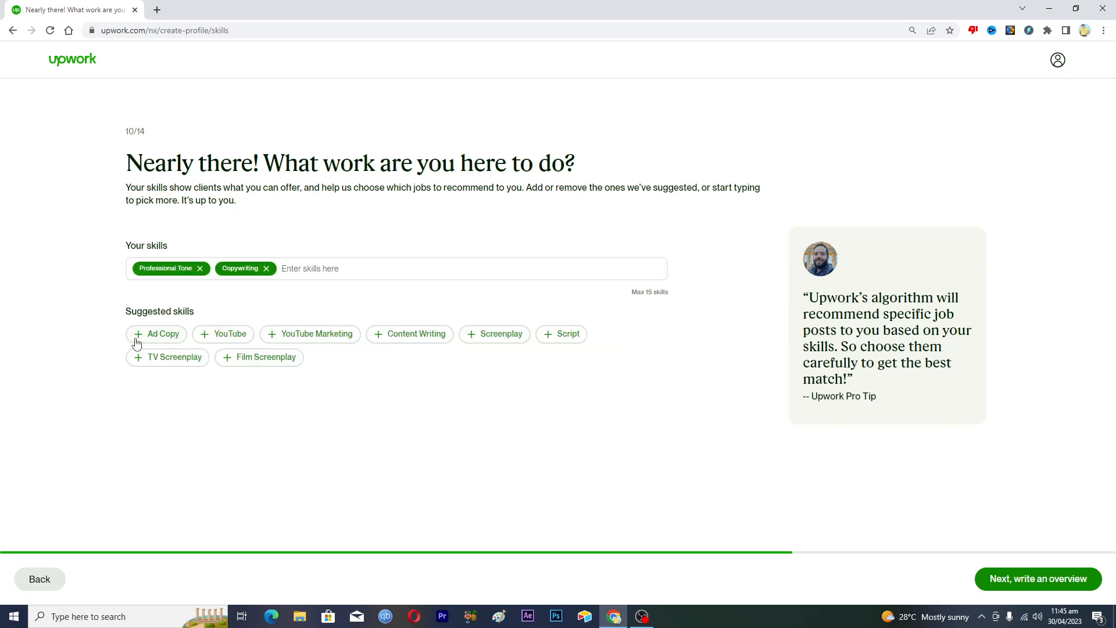
click(140, 340)
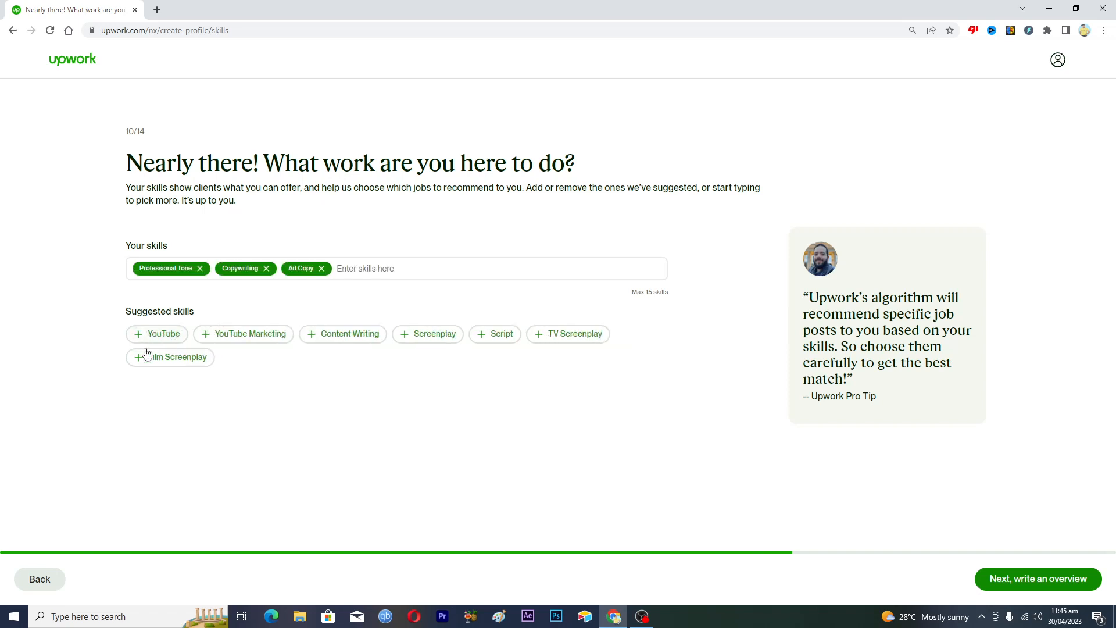
click(312, 340)
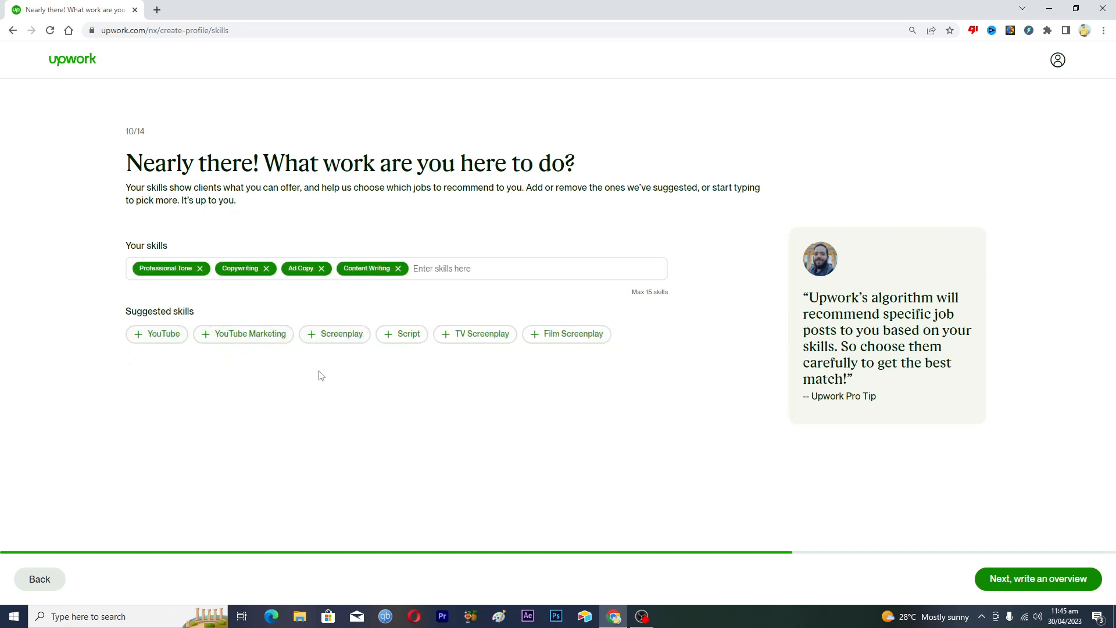
click(385, 341)
click(143, 340)
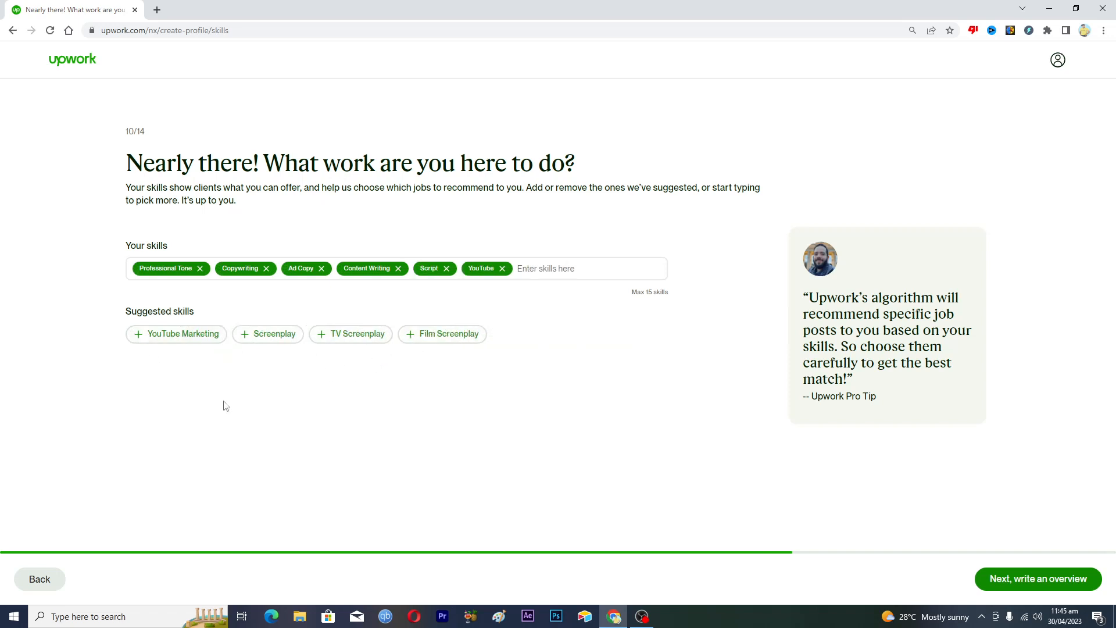
click(535, 268)
click(1041, 579)
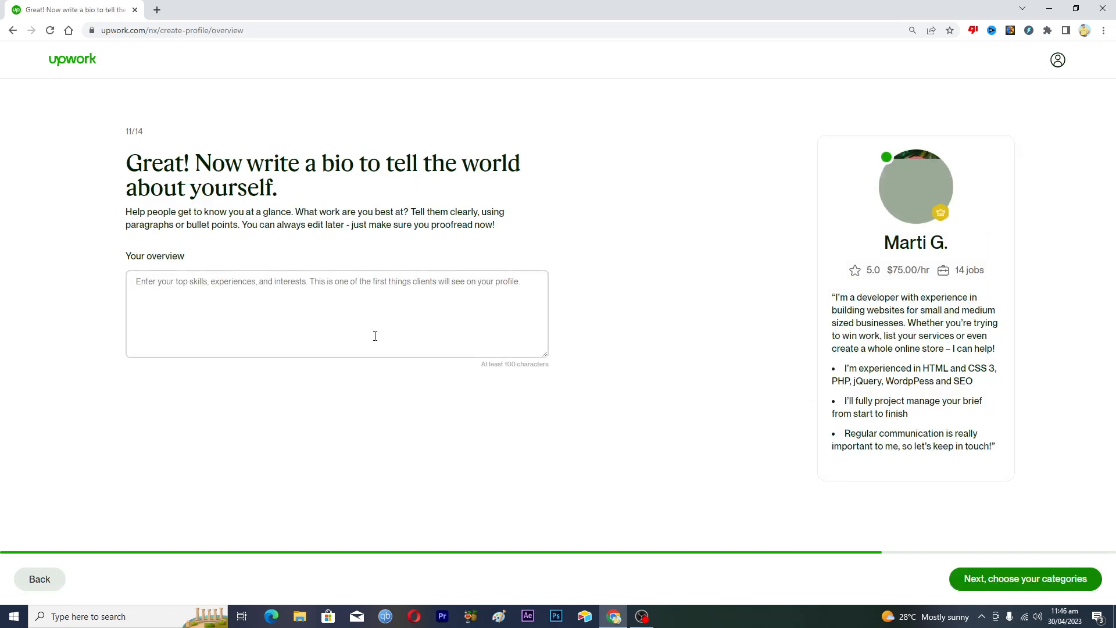
Put the cursor in the empty overview box, then switch to the Opera browser
click(207, 288)
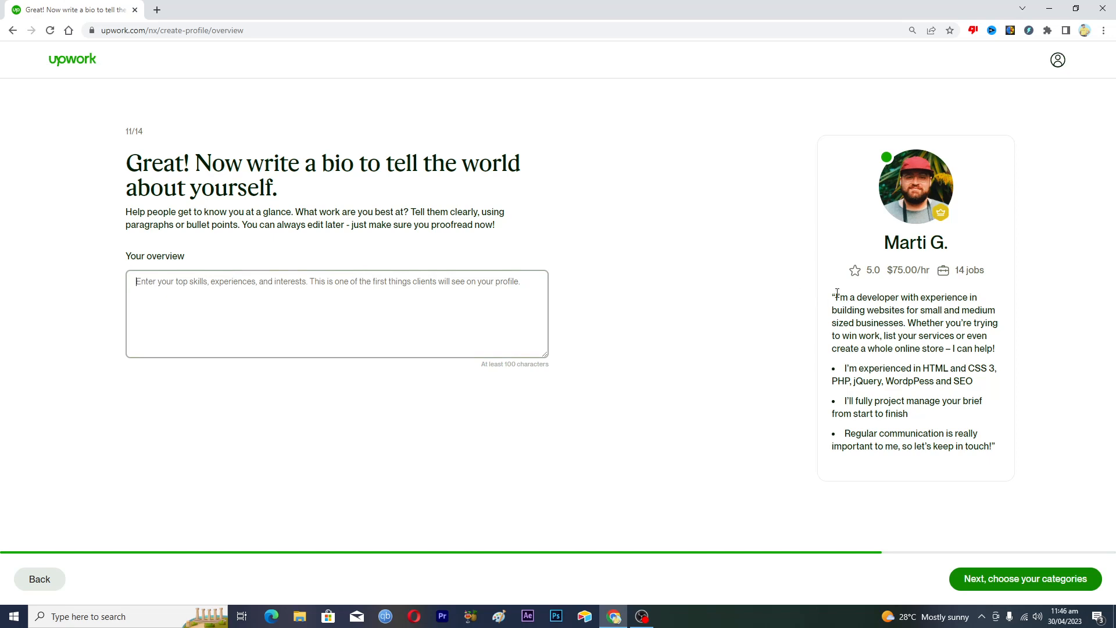
drag(835, 297, 1008, 453)
click(1017, 411)
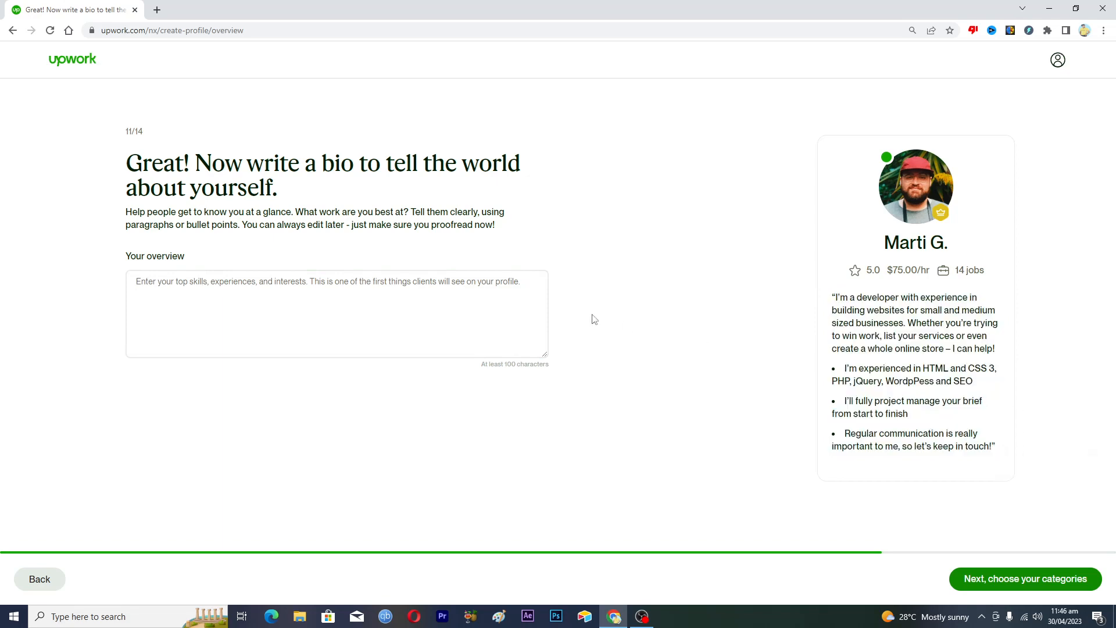
click(313, 329)
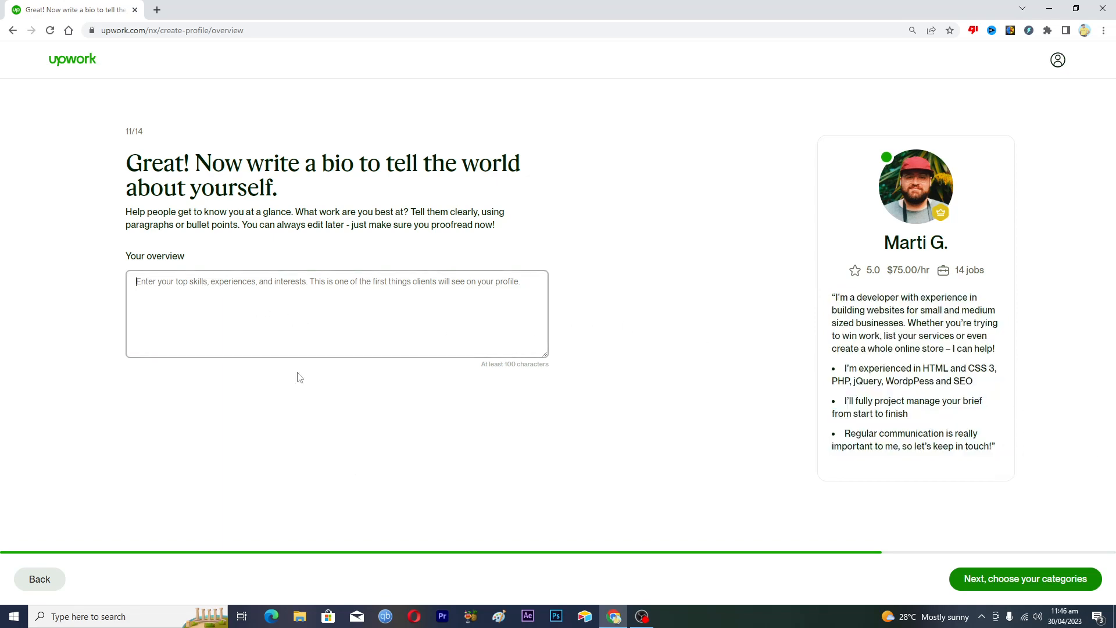
click(414, 616)
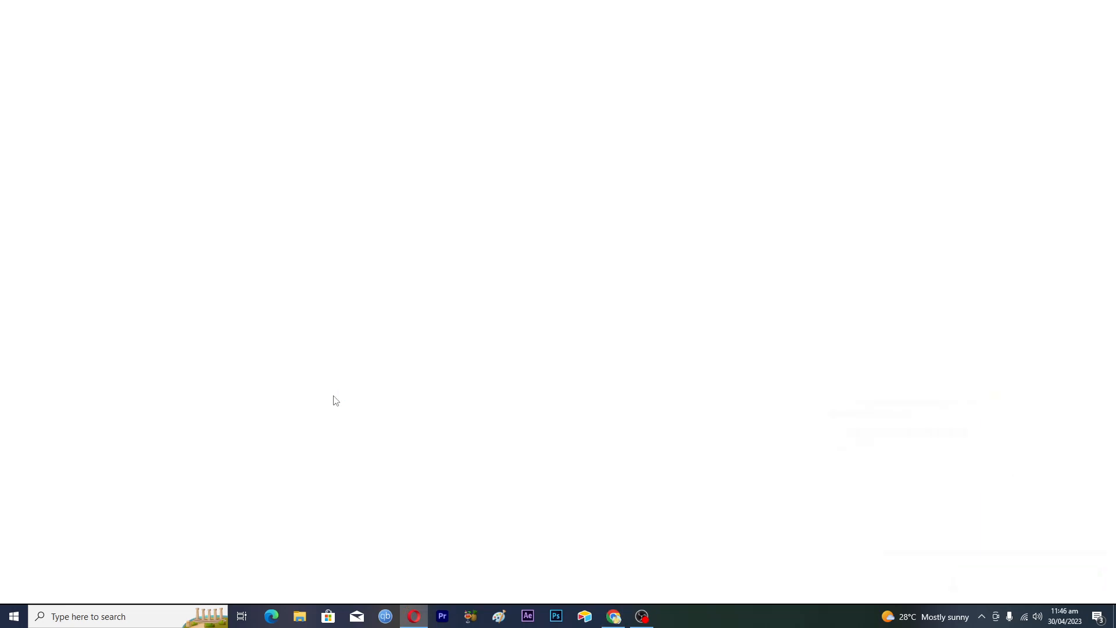
Search for chatgpt and open ChatGPT in a new tab from the Introducing ChatGPT page
text(chat)
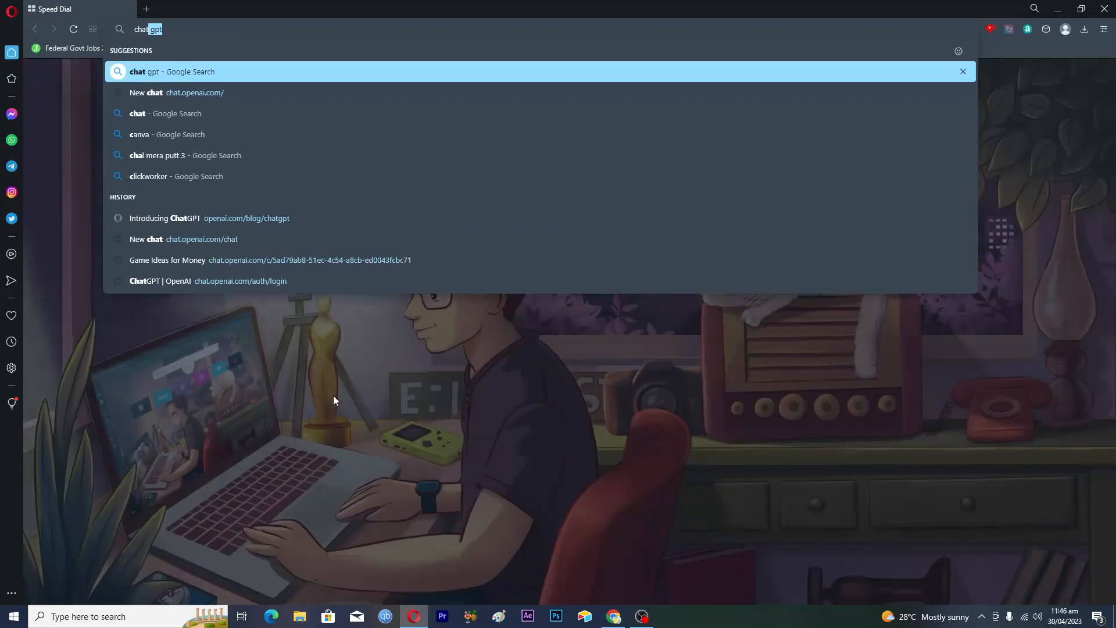
text(gpt)
key(Return)
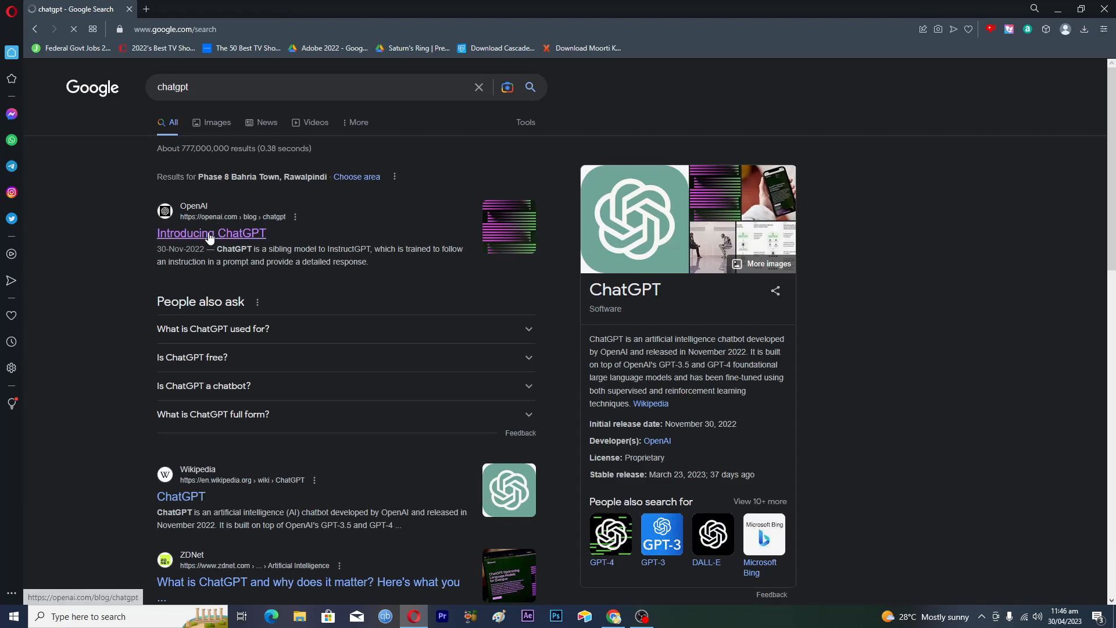
click(210, 236)
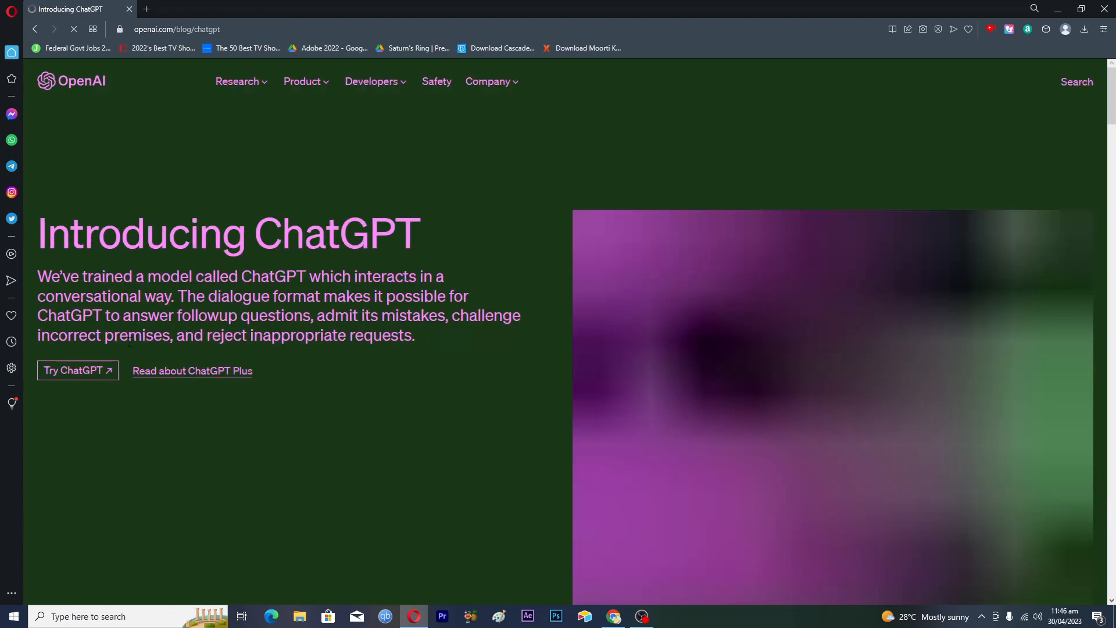
click(76, 375)
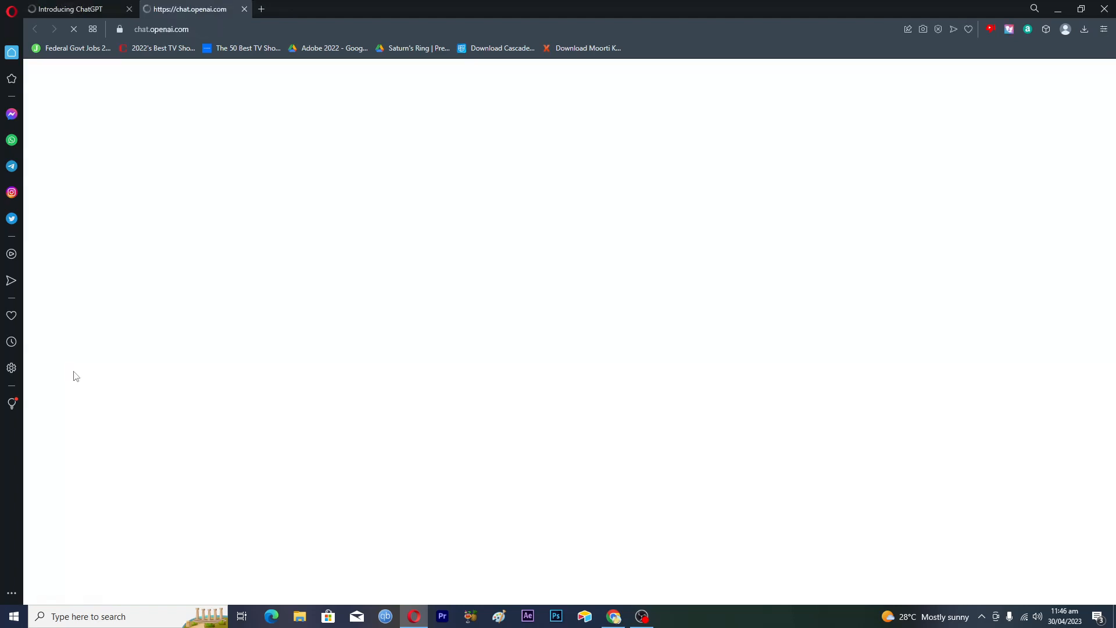
click(615, 616)
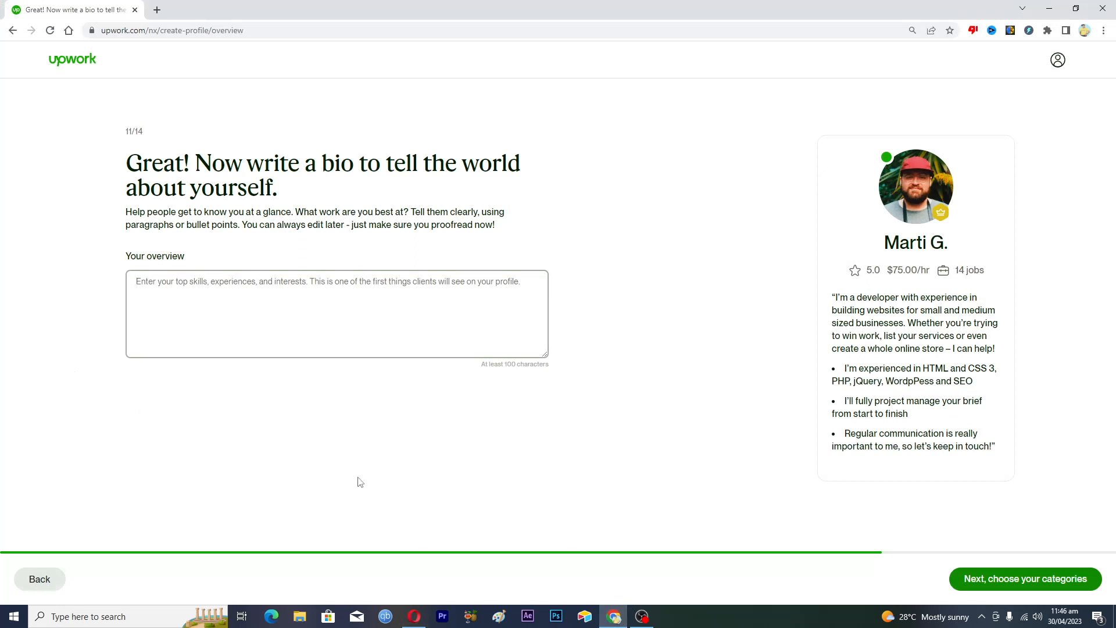
click(414, 615)
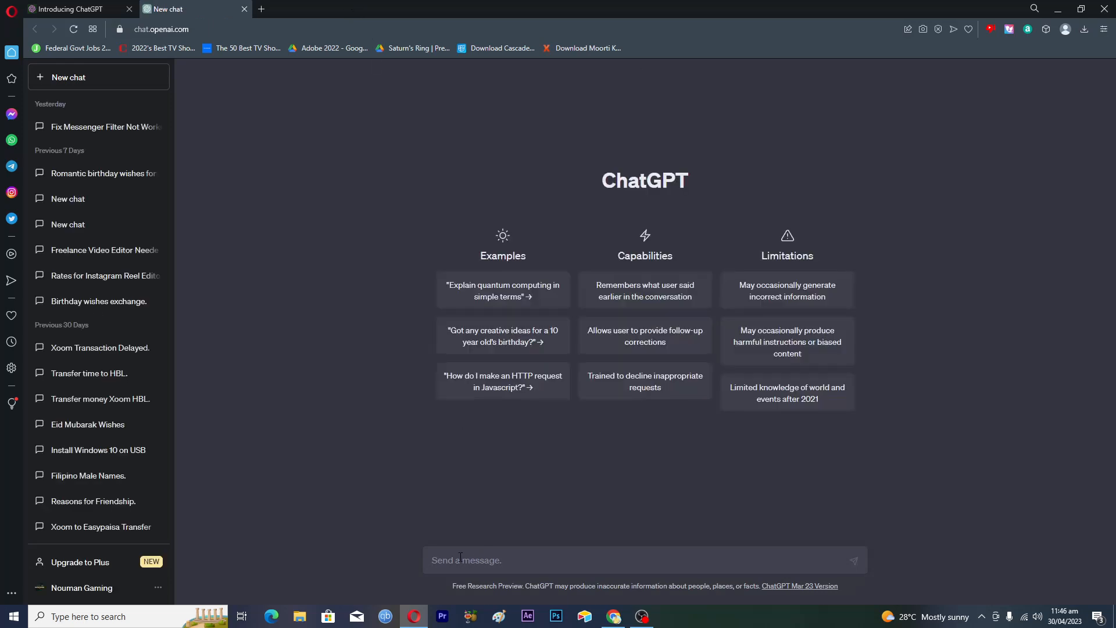
Ask ChatGPT for an SEO-optimized Upwork overview for a content writer, copywriter and YouTube script writer
text(writ)
text(e upwork)
key(BackSpace)
key(BackSpace)
key(BackSpace)
key(BackSpace)
key(BackSpace)
text(seo optimized upwork profile)
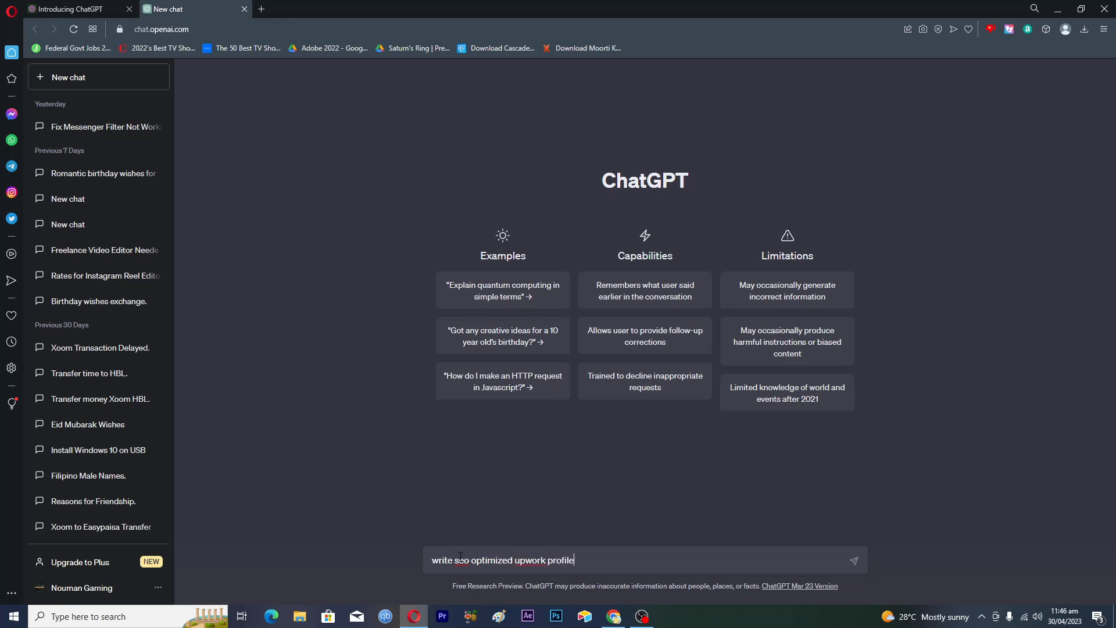
text( overview for content writer copywriter )
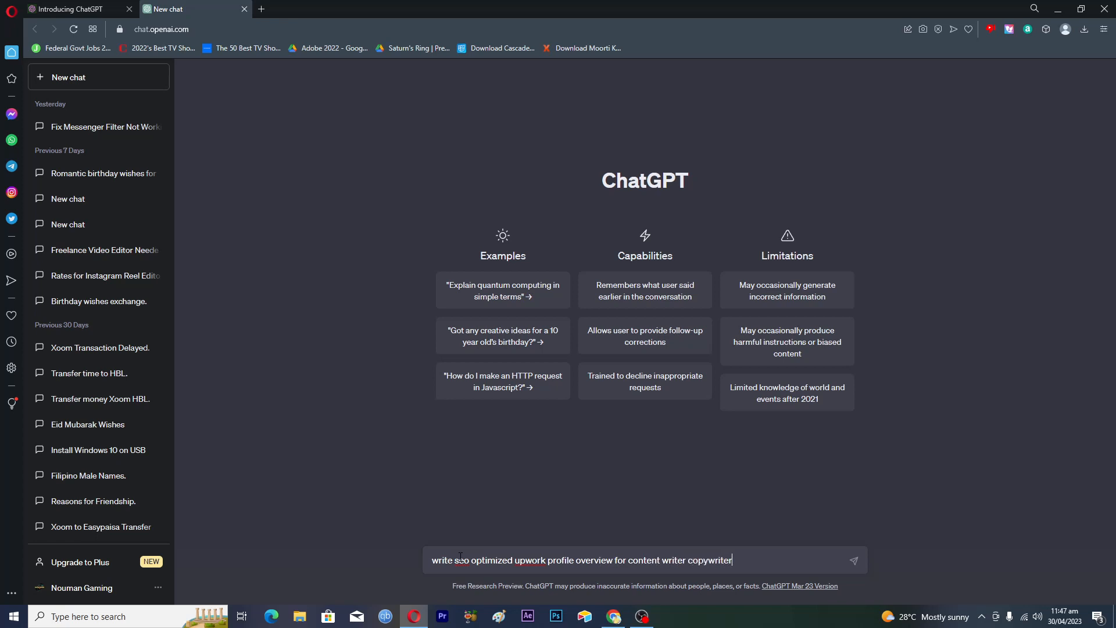
text(youtube script writer)
key(Return)
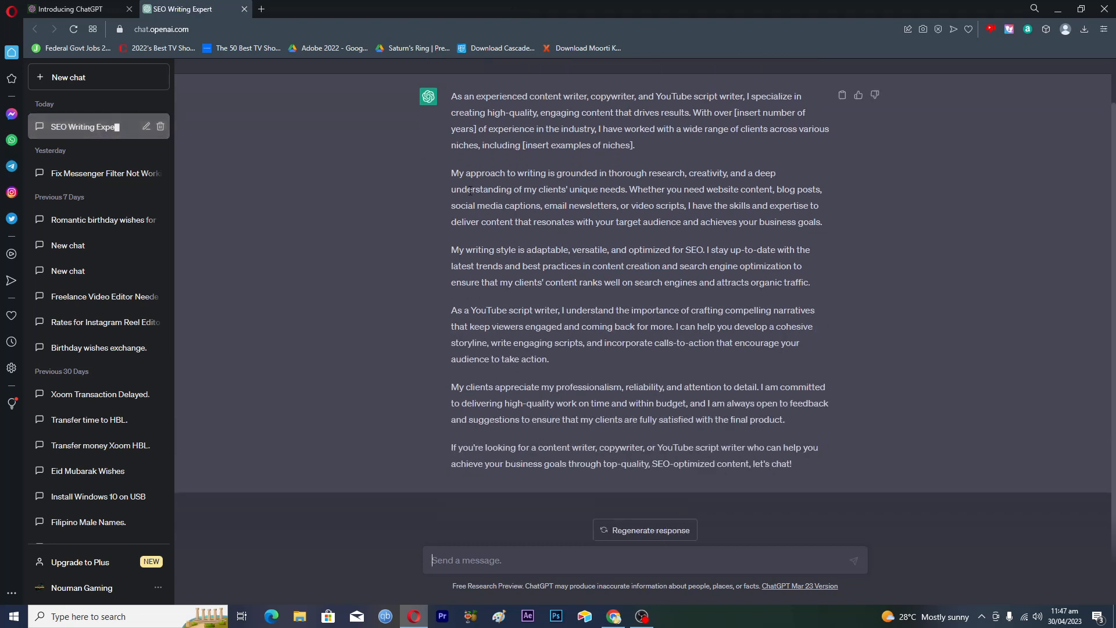
Copy ChatGPT's generated bio and go back to the Upwork bio page
scroll(465, 158, up, 2)
drag(451, 145, 790, 465)
scroll(634, 406, down, 1)
key(ctrl+c)
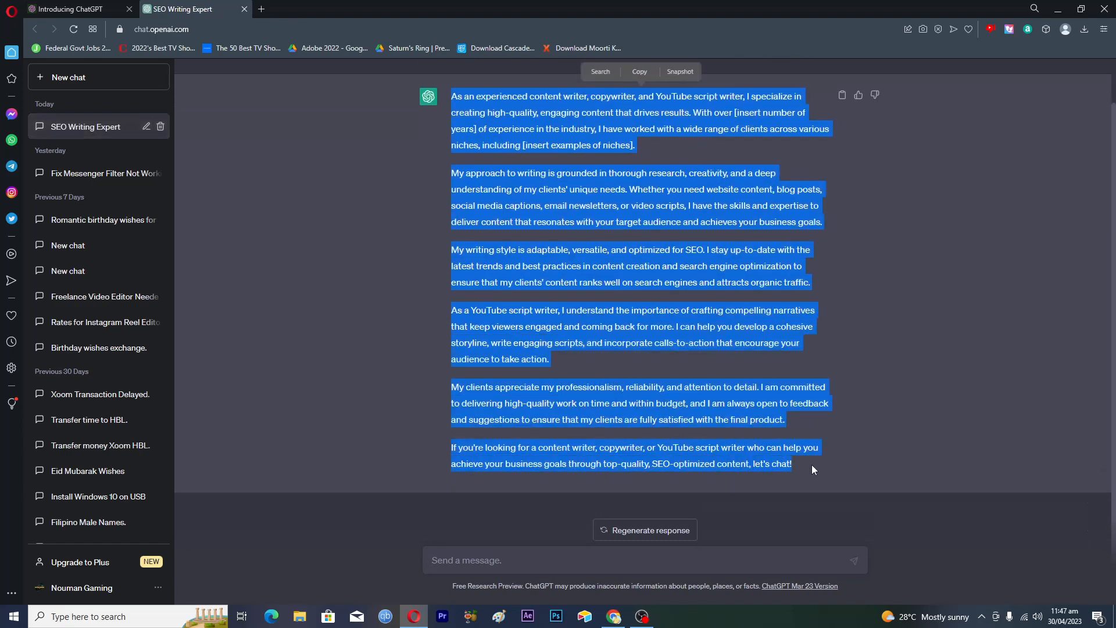
click(614, 616)
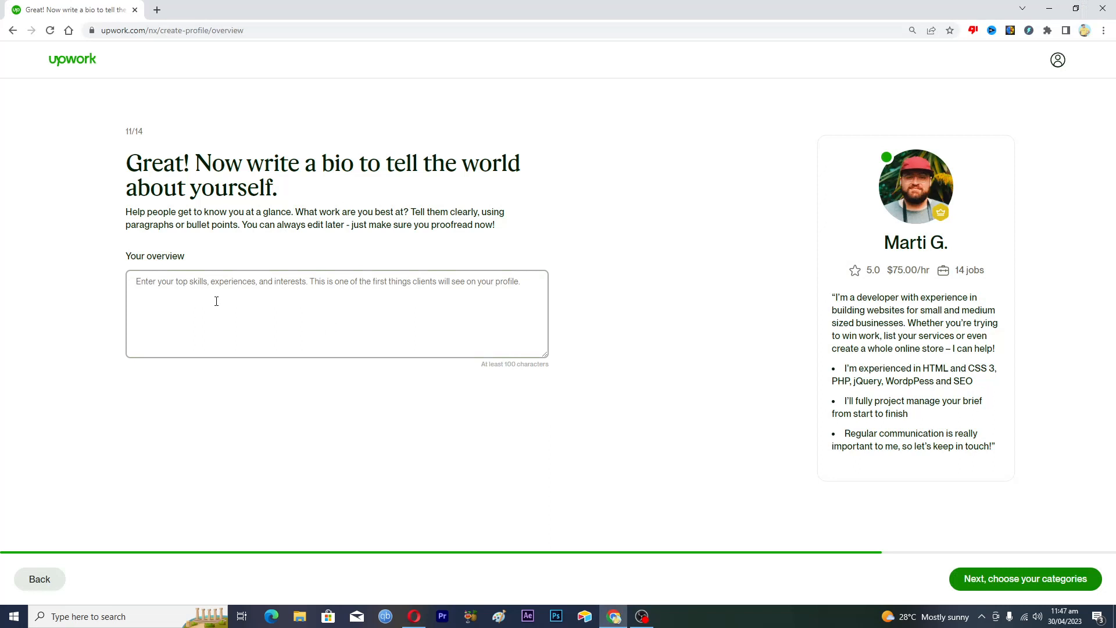
Paste the bio into the overview, replacing the years placeholder with '5 years' and removing the niche placeholder
click(216, 301)
key(ctrl+v)
scroll(312, 317, up, 10)
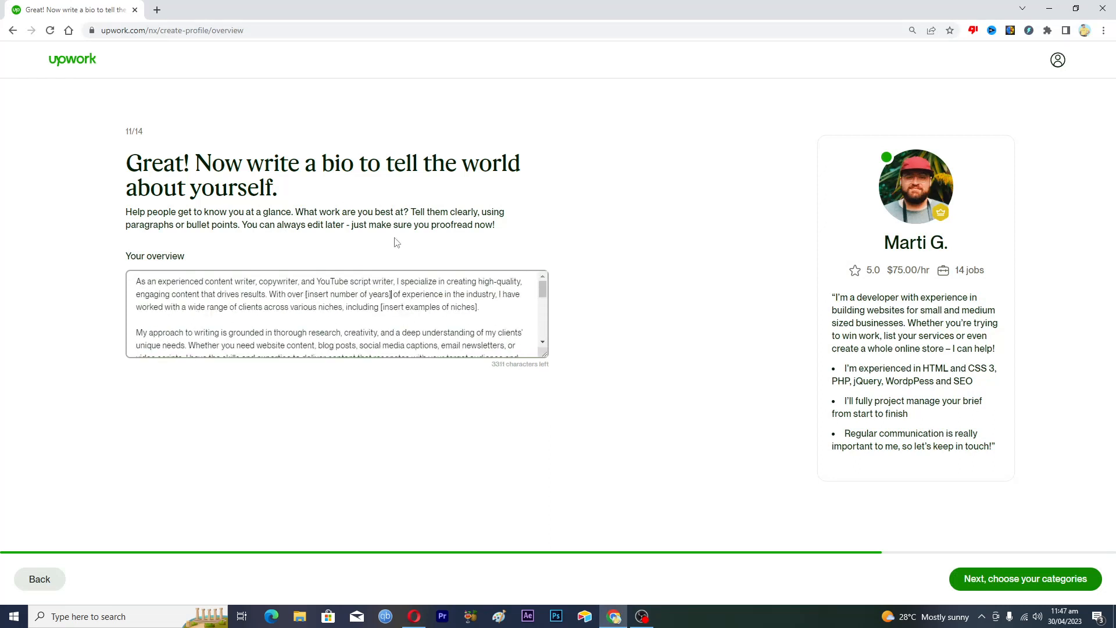
key(BackSpace)
key(BackSpace)
key(BackSpace)
key(BackSpace)
key(BackSpace)
key(BackSpace)
key(BackSpace)
key(BackSpace)
key(BackSpace)
key(BackSpace)
key(BackSpace)
key(BackSpace)
key(BackSpace)
key(BackSpace)
key(BackSpace)
key(BackSpace)
key(BackSpace)
key(BackSpace)
key(BackSpace)
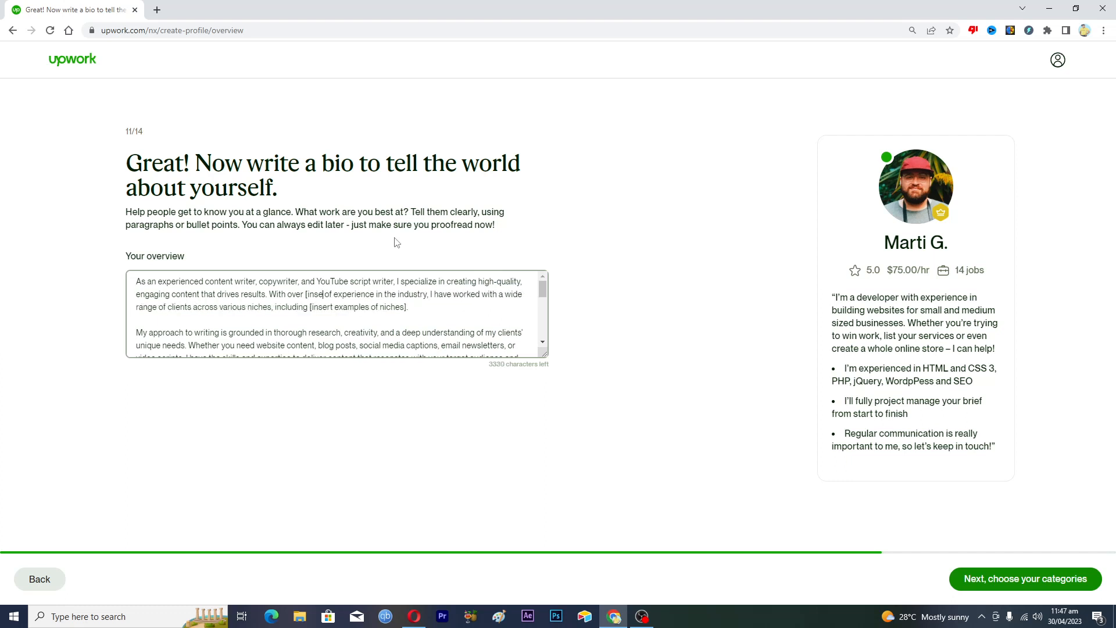
key(BackSpace)
key(BackSpace)
key(BackSpace)
key(BackSpace)
key(BackSpace)
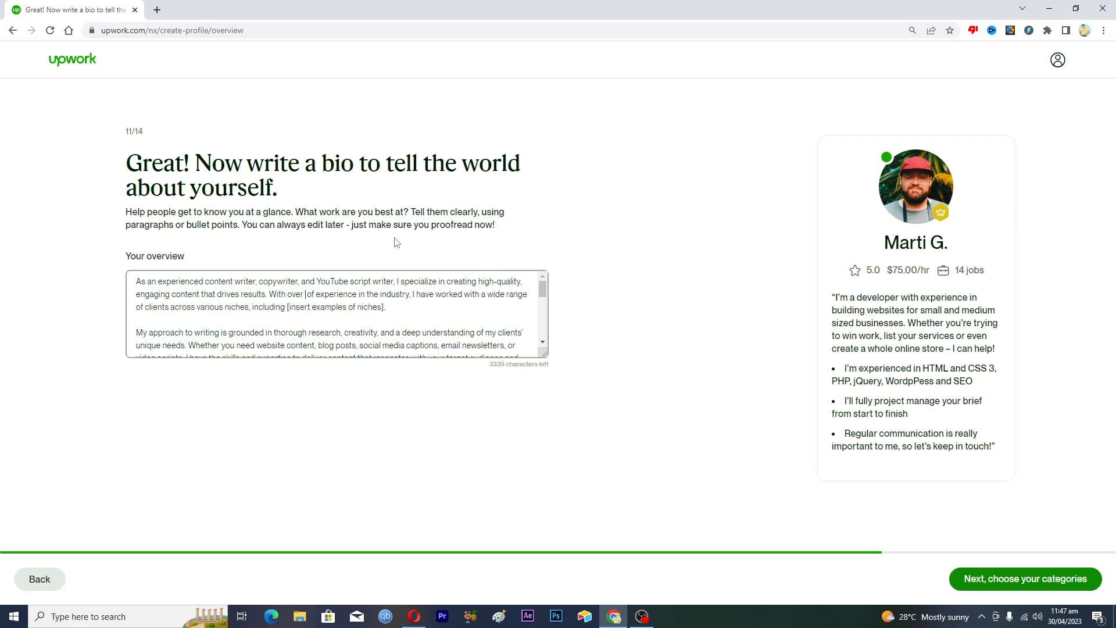
text(5 years)
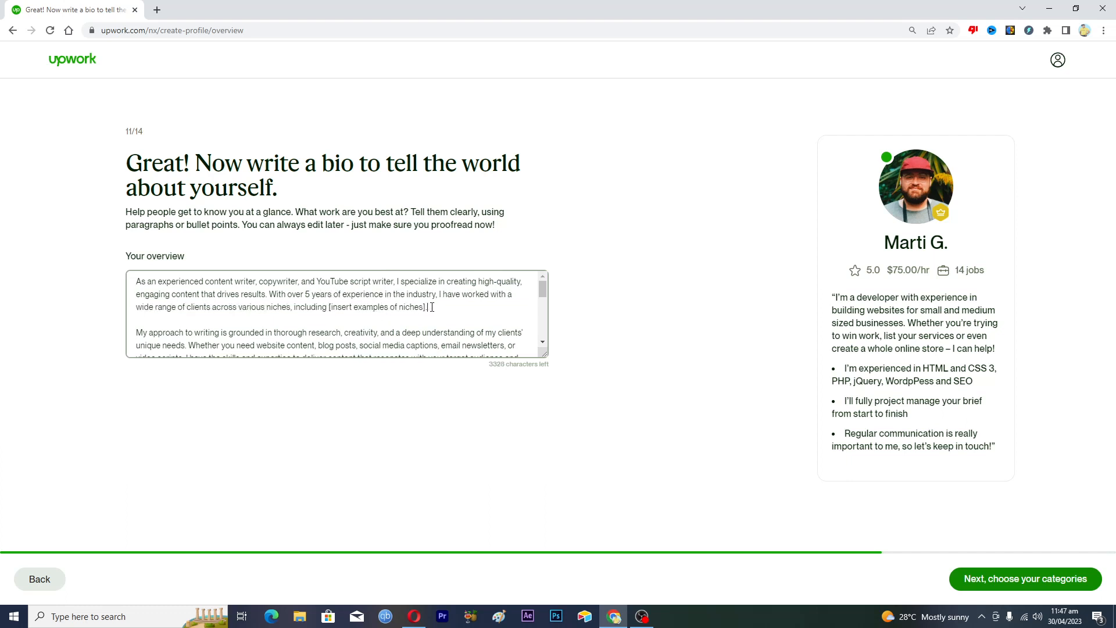
key(BackSpace)
key(BackSpace)
key(BackSpace)
key(BackSpace)
key(BackSpace)
key(BackSpace)
key(BackSpace)
key(BackSpace)
key(BackSpace)
key(BackSpace)
key(BackSpace)
key(BackSpace)
key(BackSpace)
key(BackSpace)
key(BackSpace)
key(BackSpace)
key(BackSpace)
key(BackSpace)
key(BackSpace)
key(BackSpace)
key(BackSpace)
key(BackSpace)
key(BackSpace)
key(BackSpace)
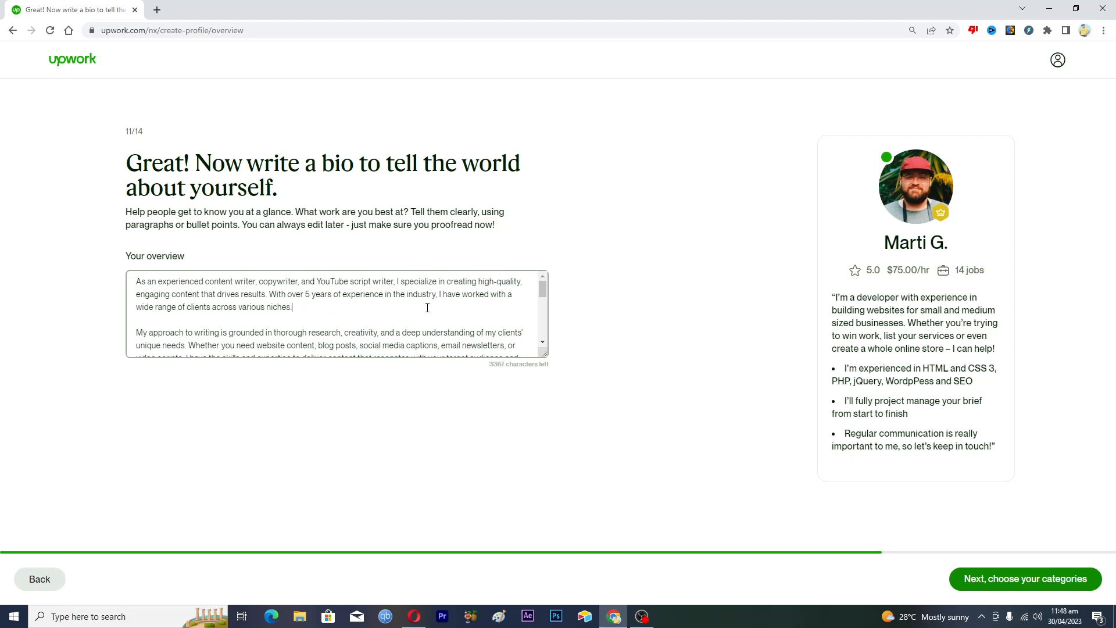
Read through the full overview text and save it
scroll(415, 321, down, 1)
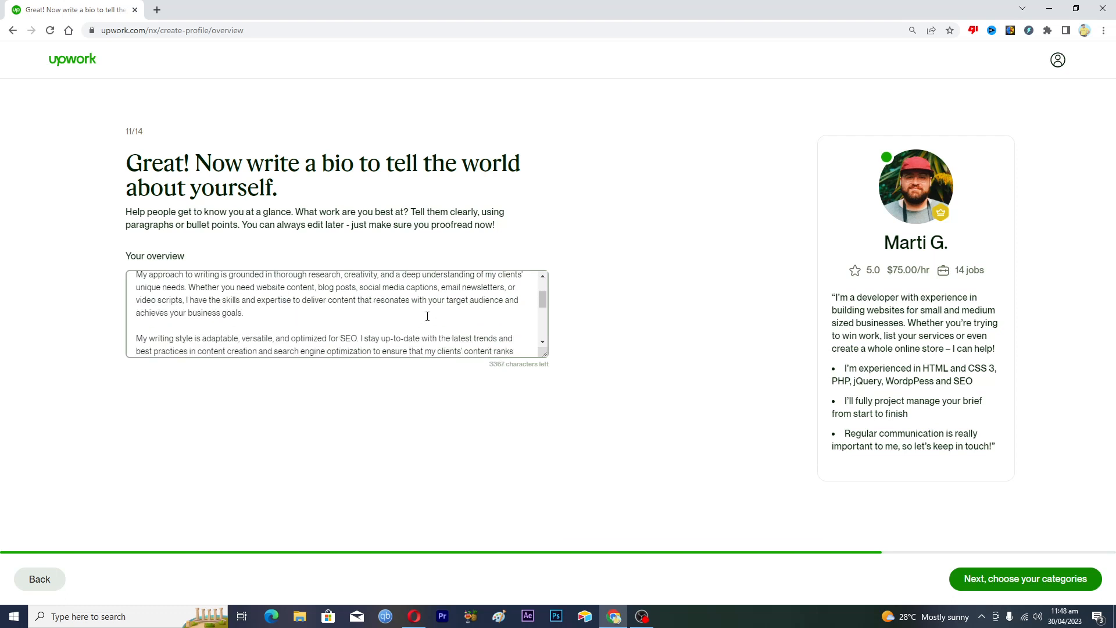
scroll(427, 316, up, 1)
scroll(427, 316, down, 1)
scroll(427, 316, down, 1)
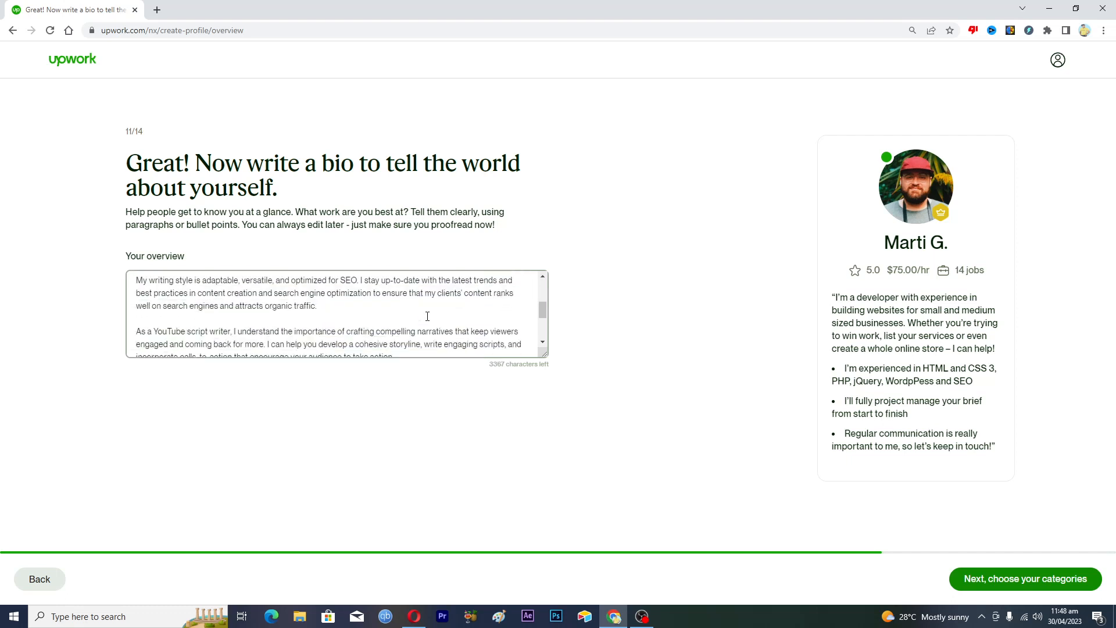
scroll(428, 316, down, 2)
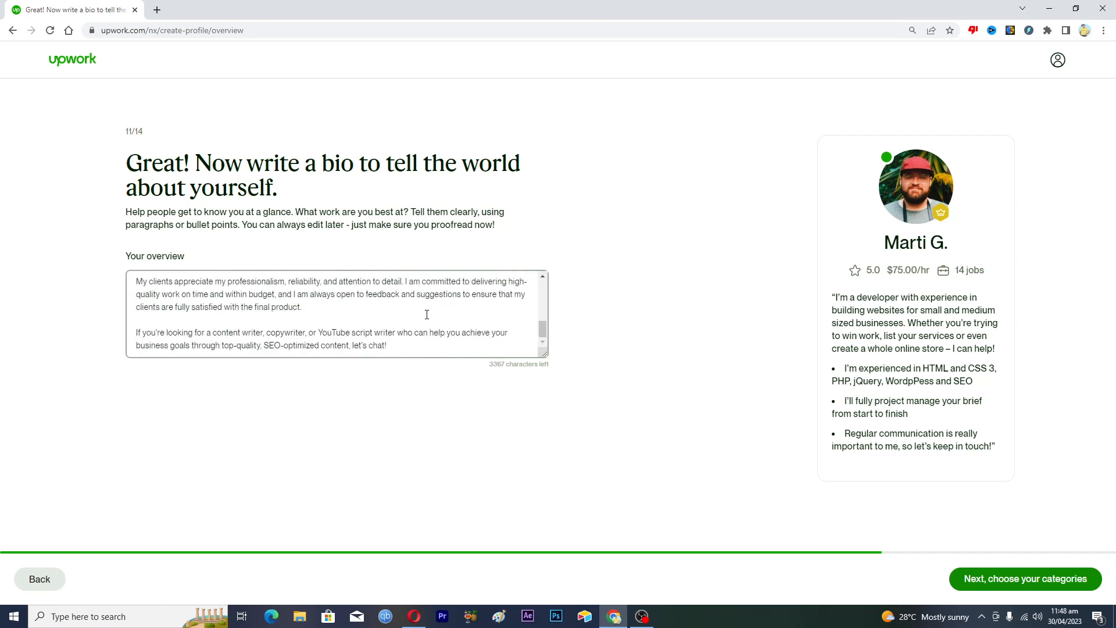
drag(543, 333, 544, 352)
click(969, 580)
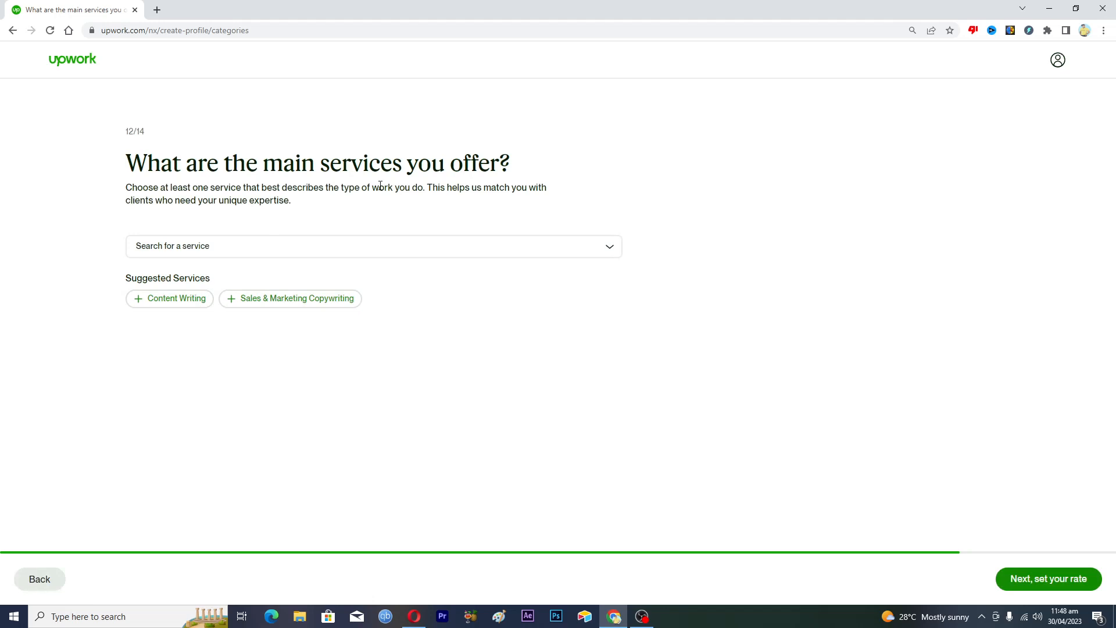
Select Content Writing and Sales & Marketing Copywriting as services, then browse and close the category list
click(160, 304)
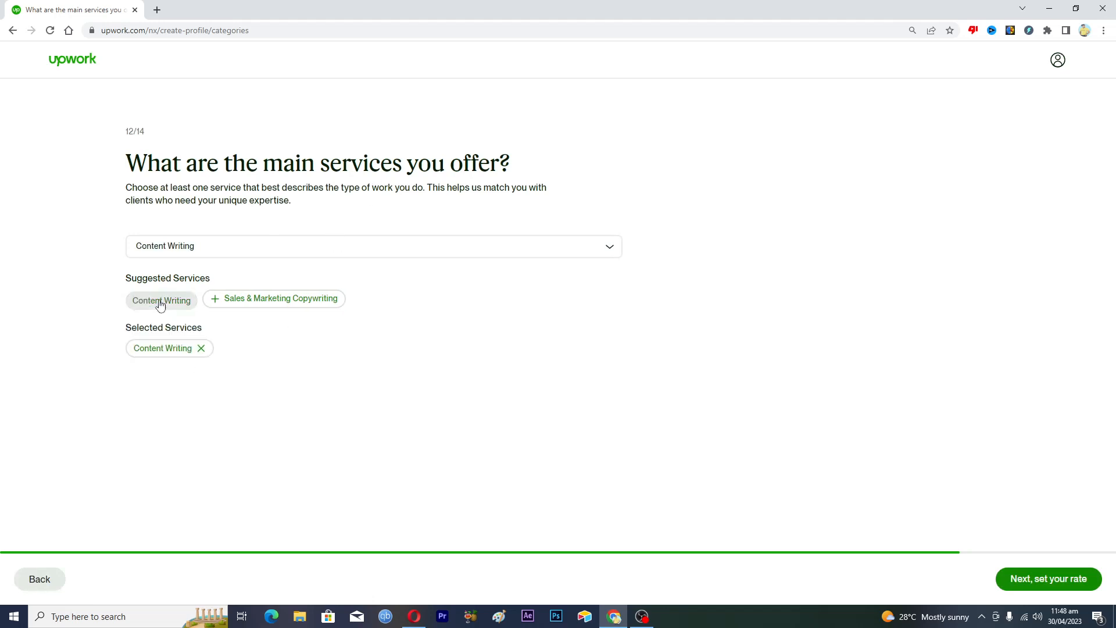
click(241, 301)
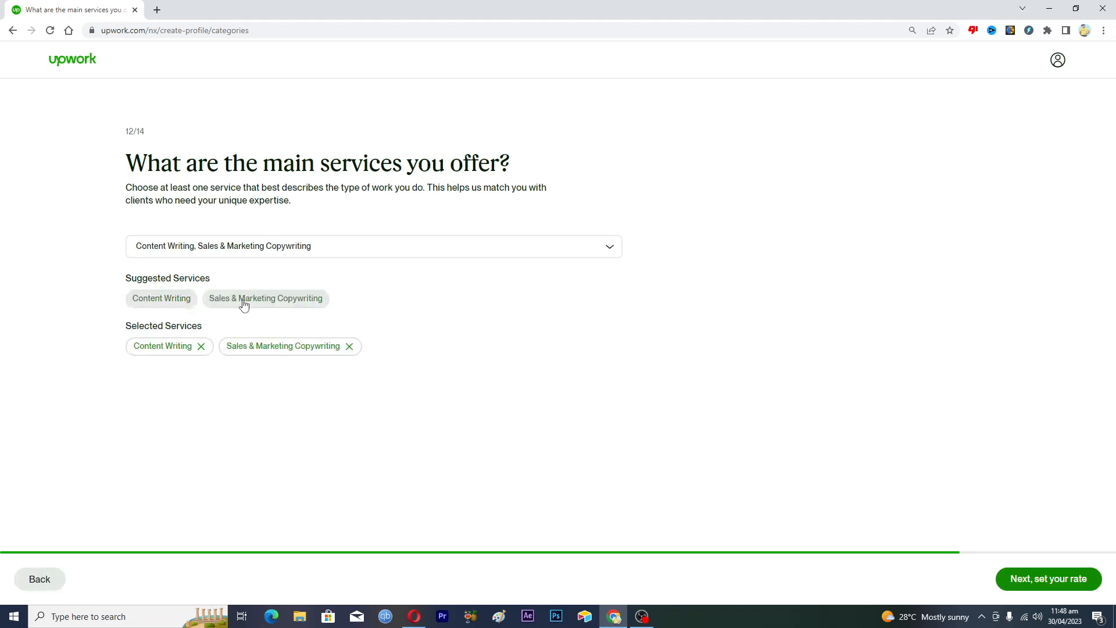
click(330, 252)
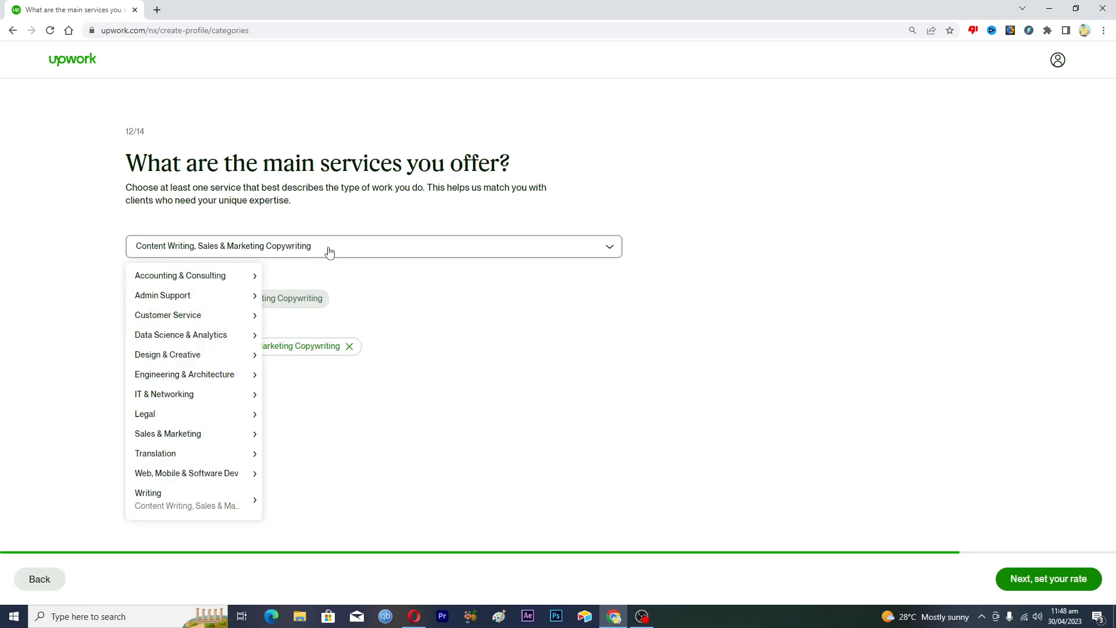
mouse_move(246, 366)
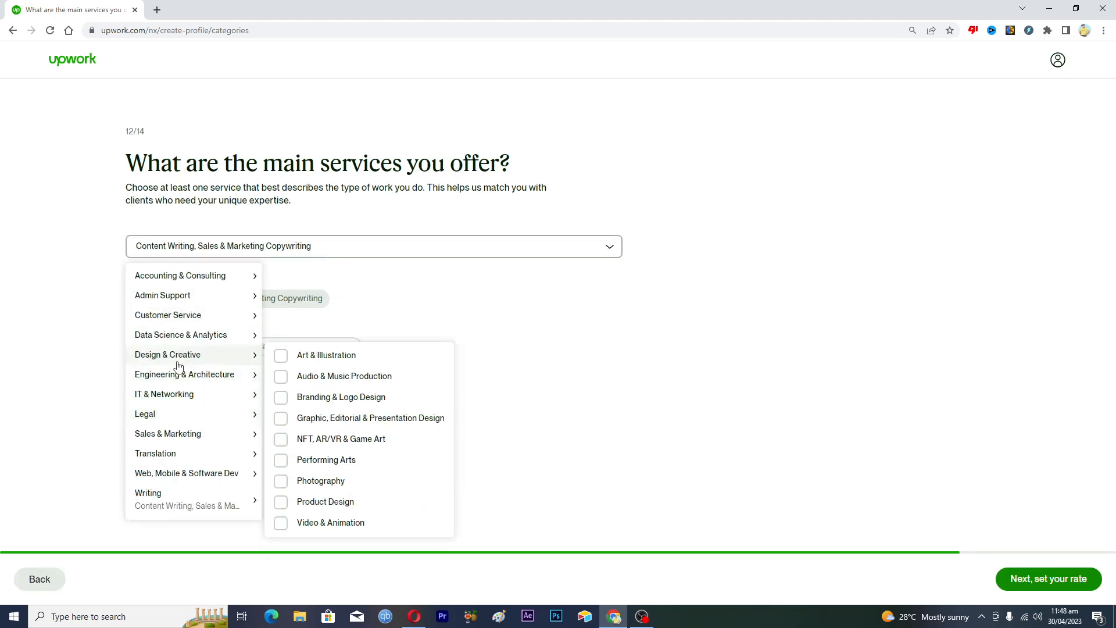
mouse_move(170, 501)
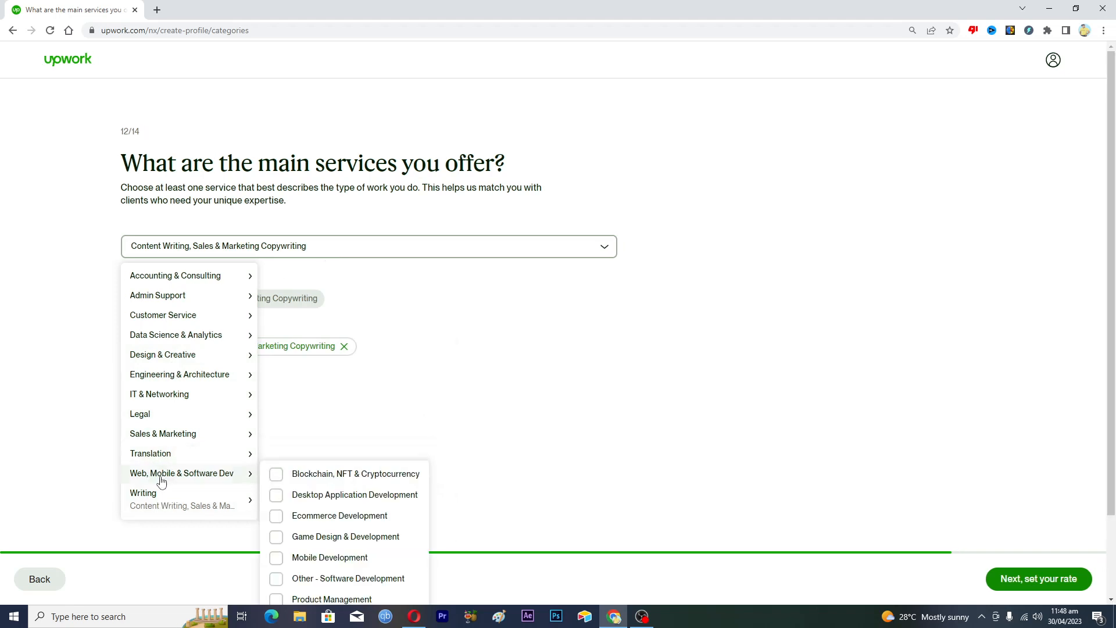
mouse_move(154, 413)
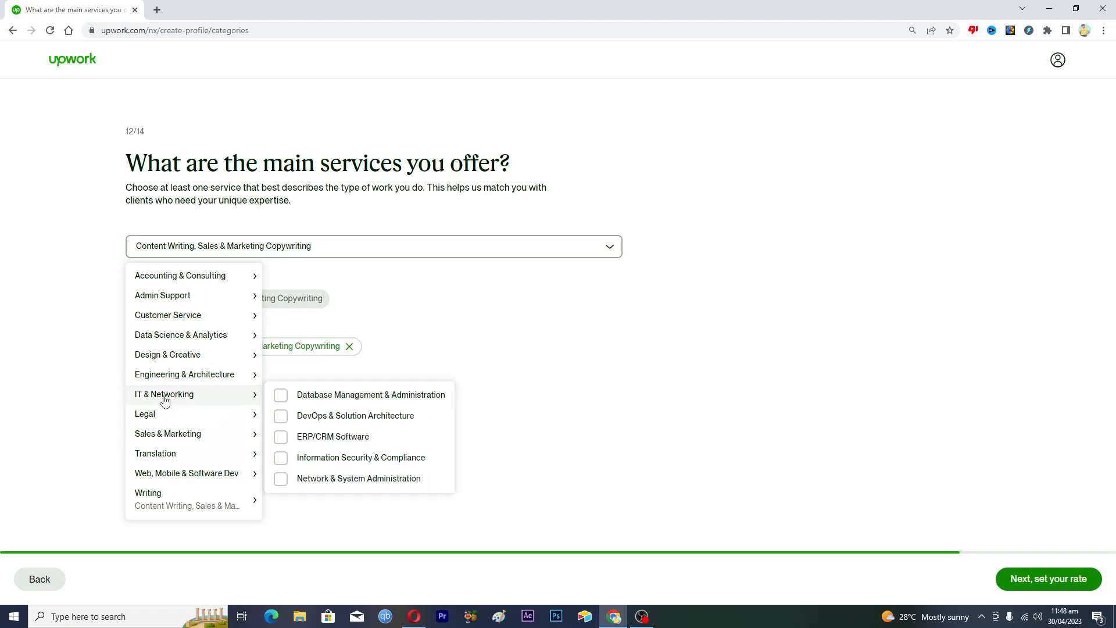
click(81, 392)
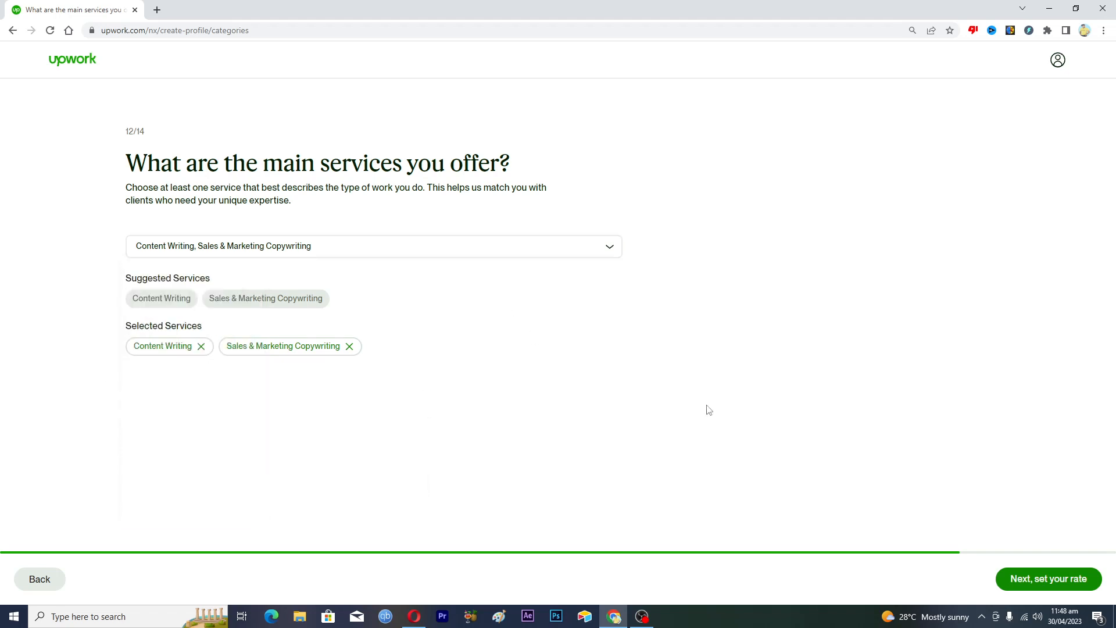
Dismiss the free-up-space notice and enter an hourly rate of $5.00
click(1028, 578)
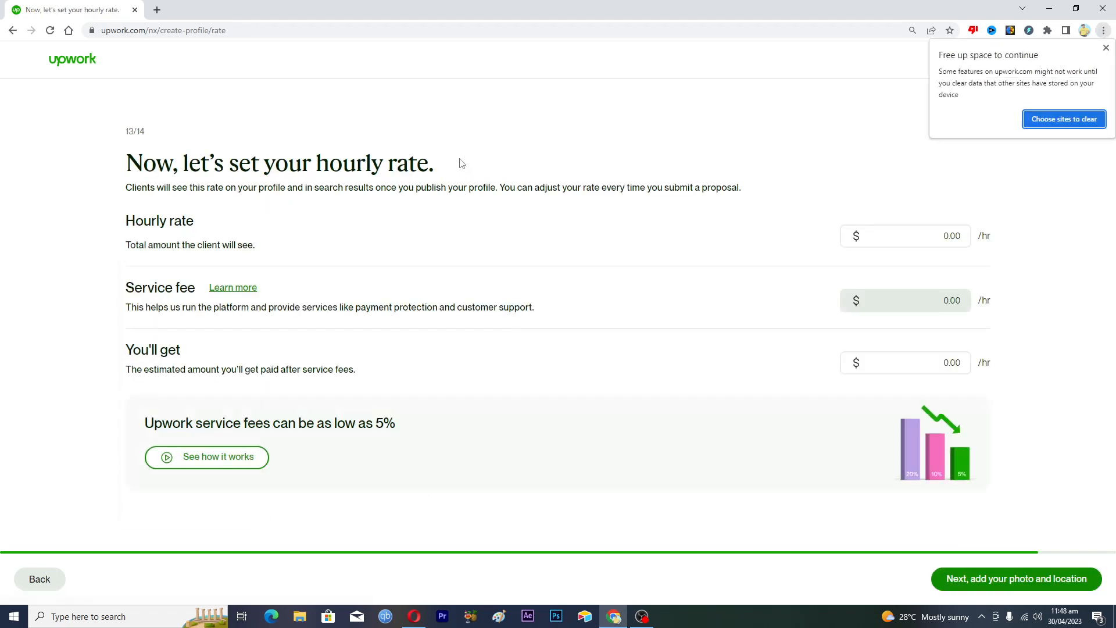
click(1105, 48)
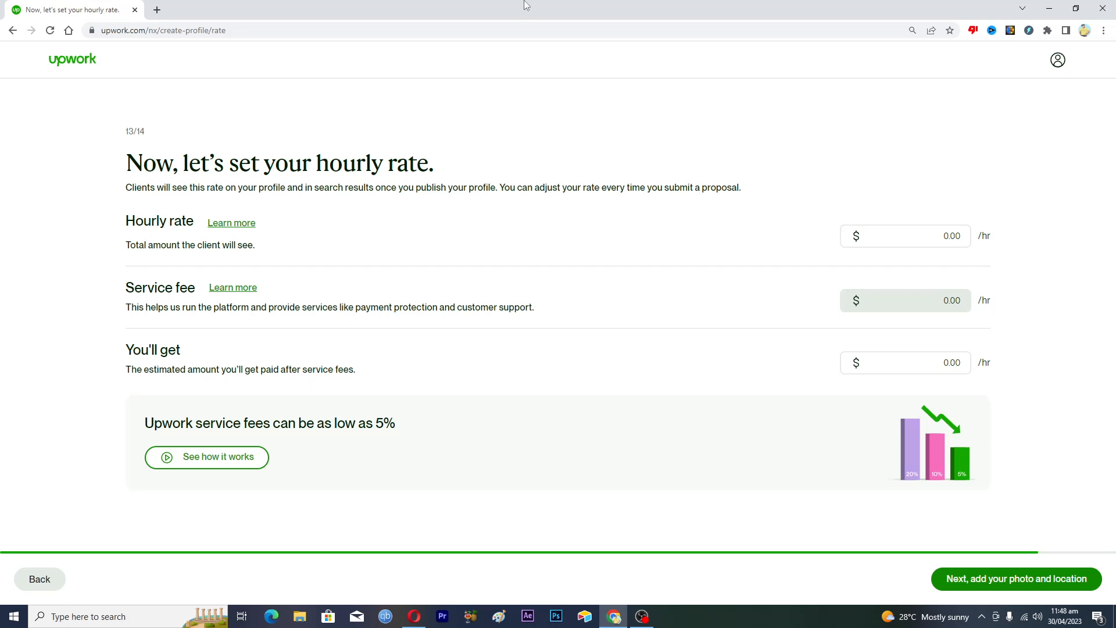
click(948, 236)
key(BackSpace)
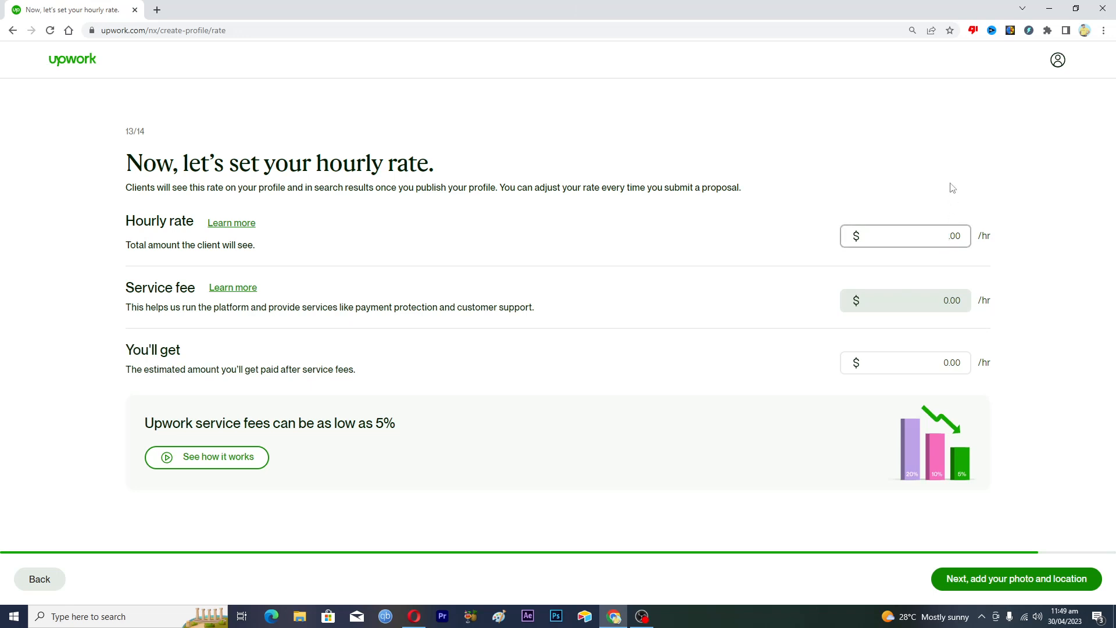
text(5)
click(738, 323)
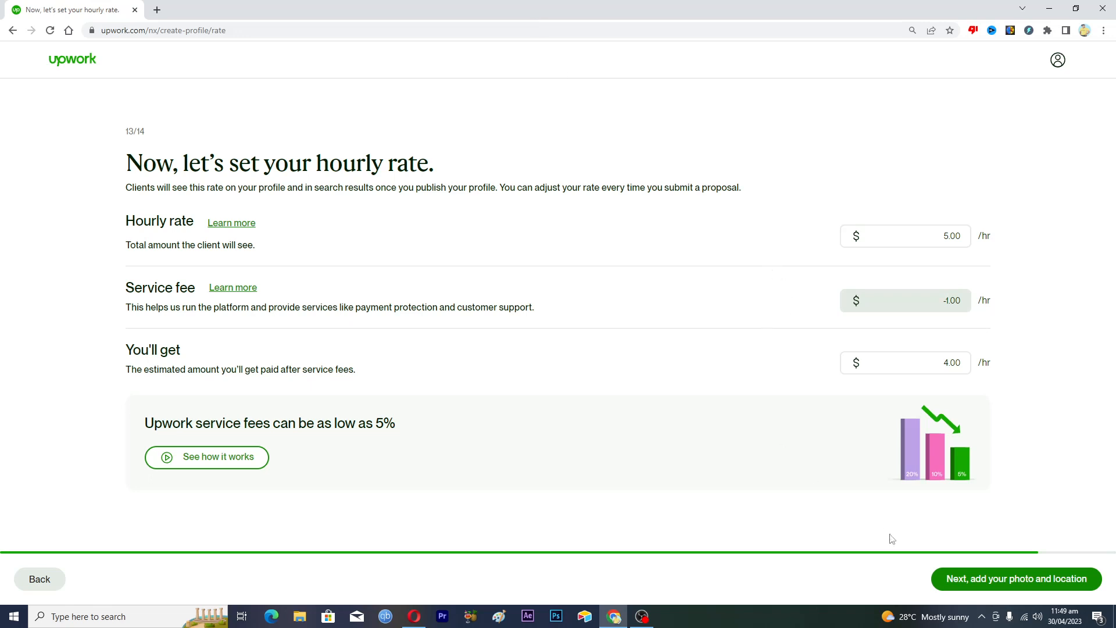
Enter the street address and pick the suggested city on the location step
click(993, 580)
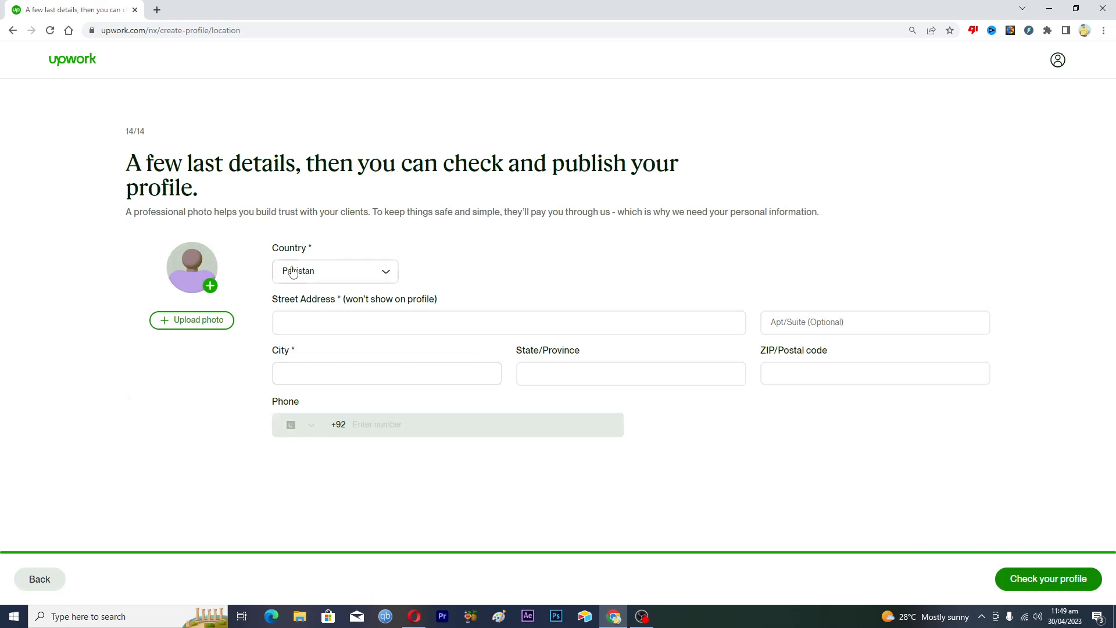
click(307, 319)
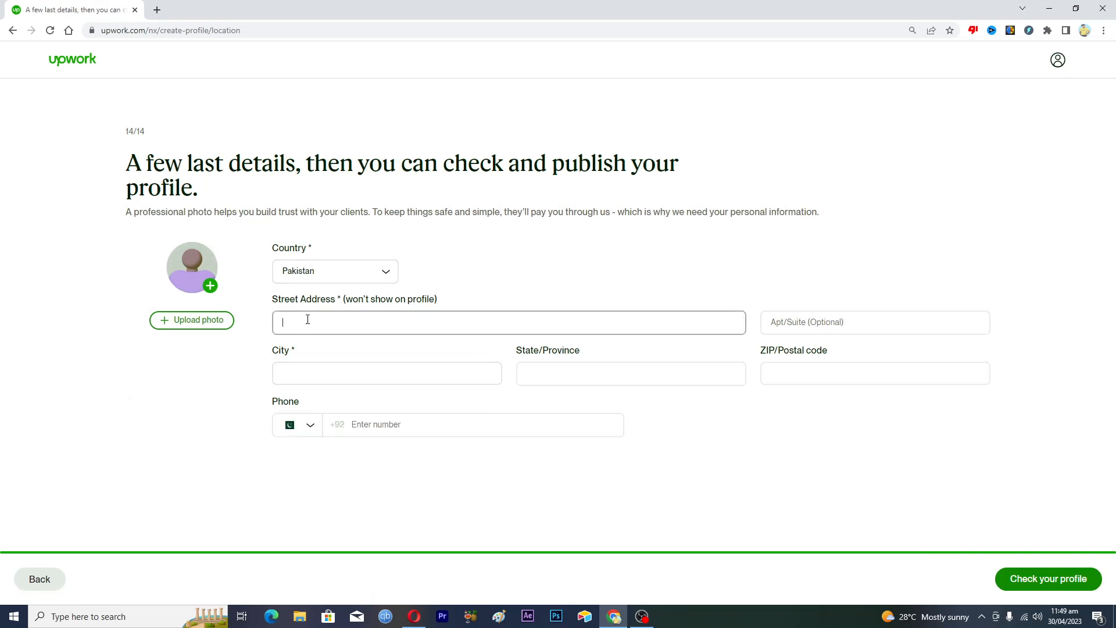
text(Attock)
text( Pakitan)
key(BackSpace)
key(BackSpace)
key(BackSpace)
text(stan)
click(322, 364)
text(Attock)
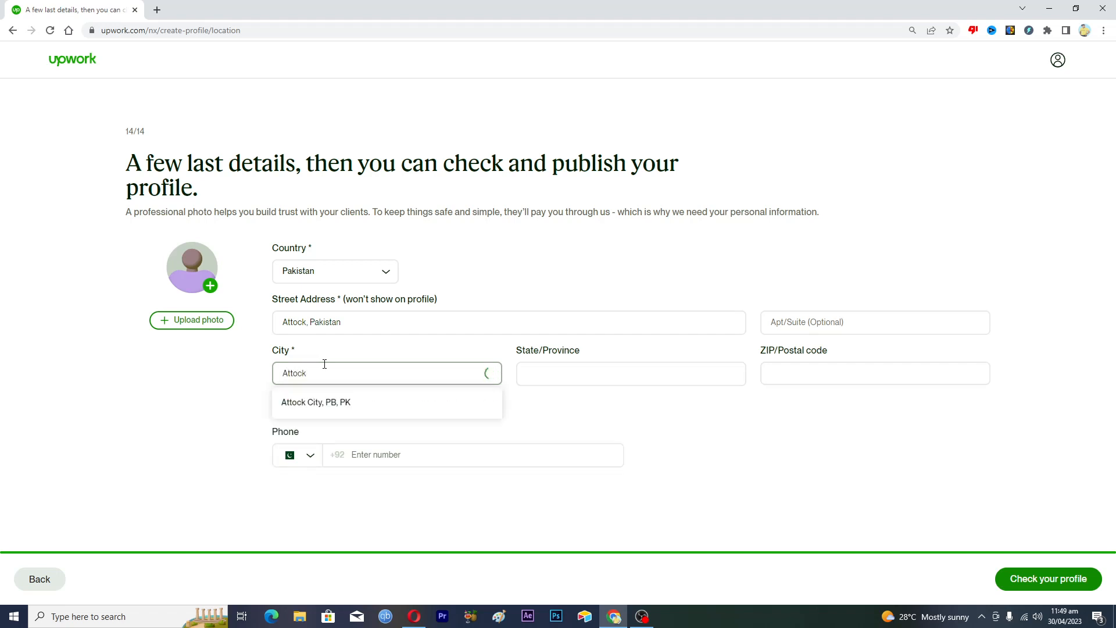
click(324, 402)
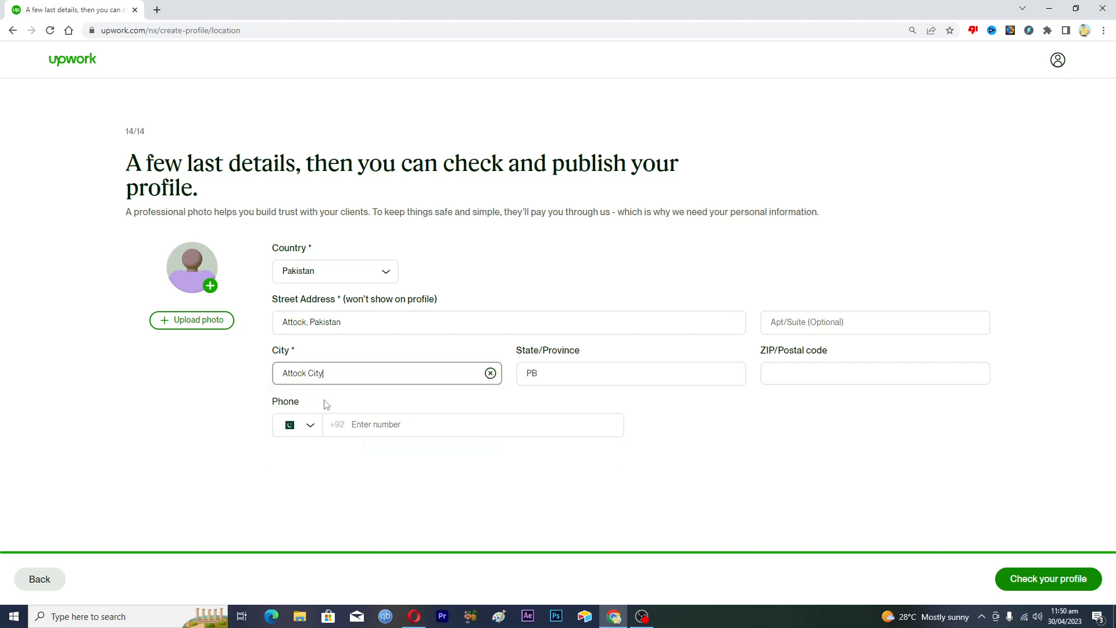
Set the state to Punjab and fill in the ZIP code and contact phone number
click(558, 374)
key(BackSpace)
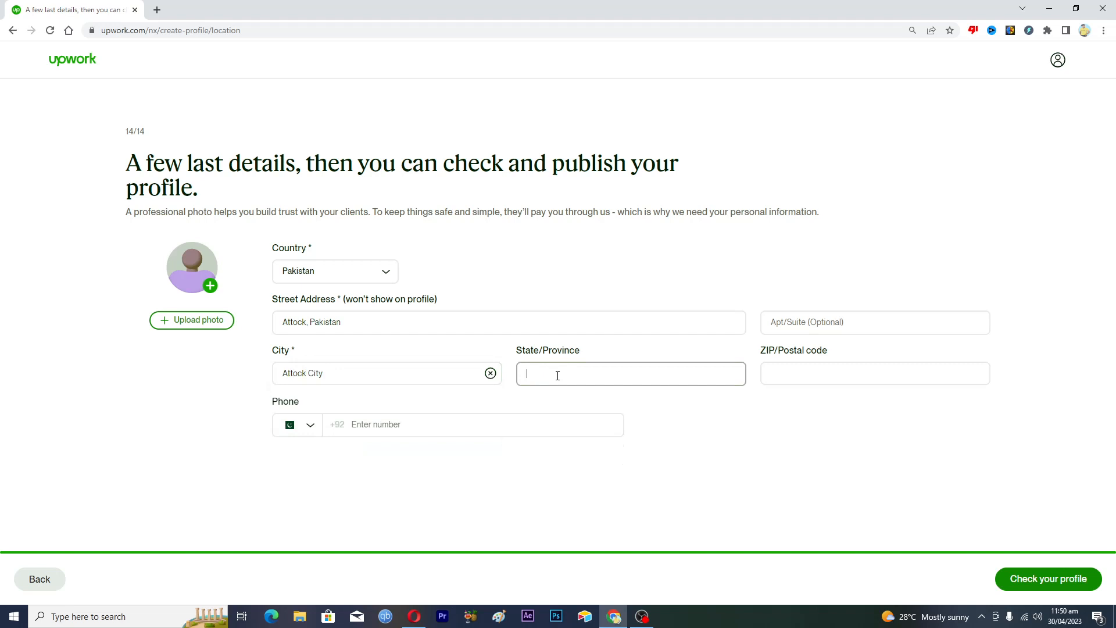
text(punjab)
click(801, 372)
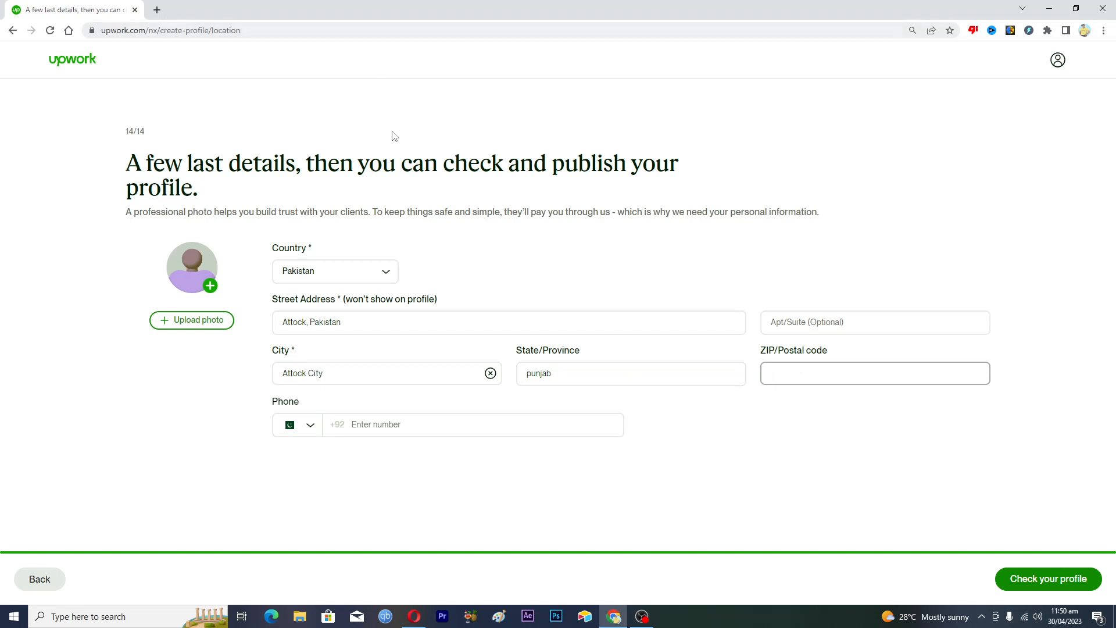
text(43680)
click(376, 423)
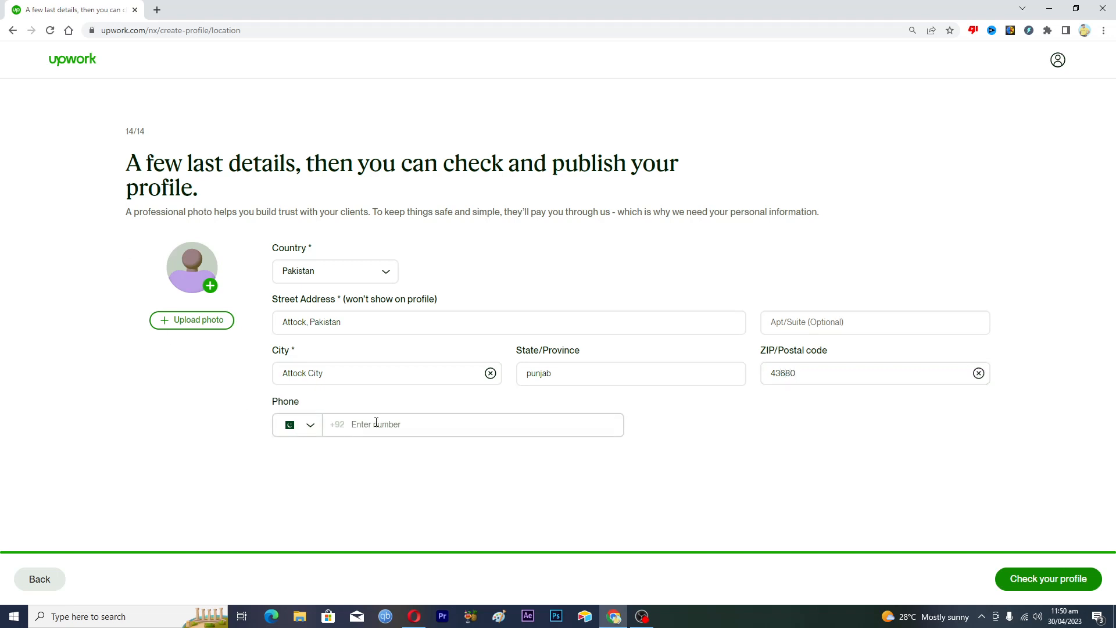
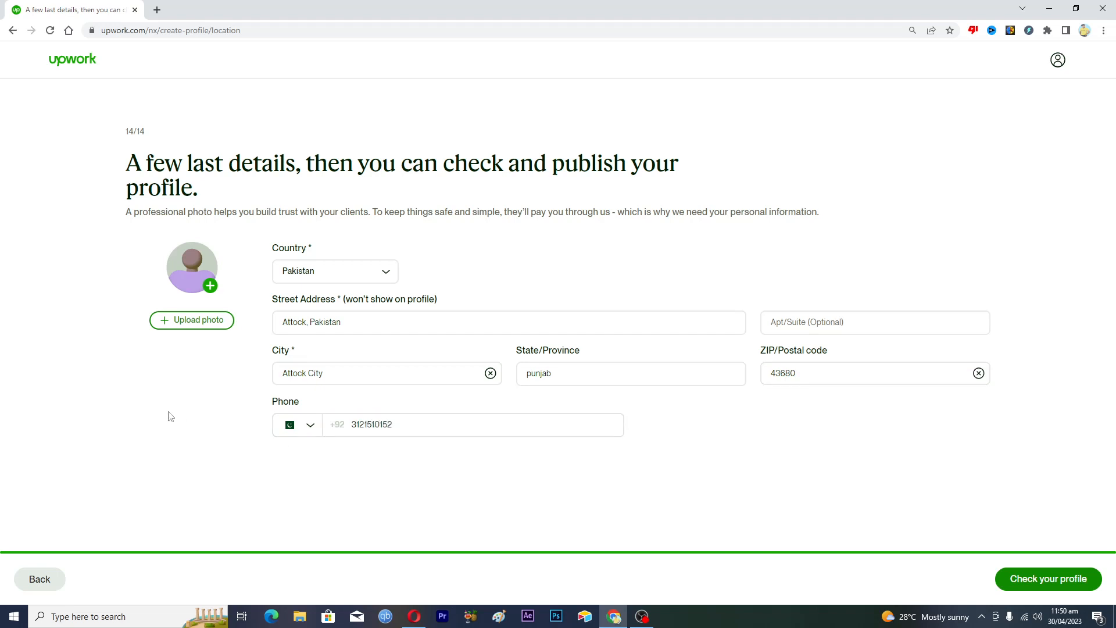
click(195, 327)
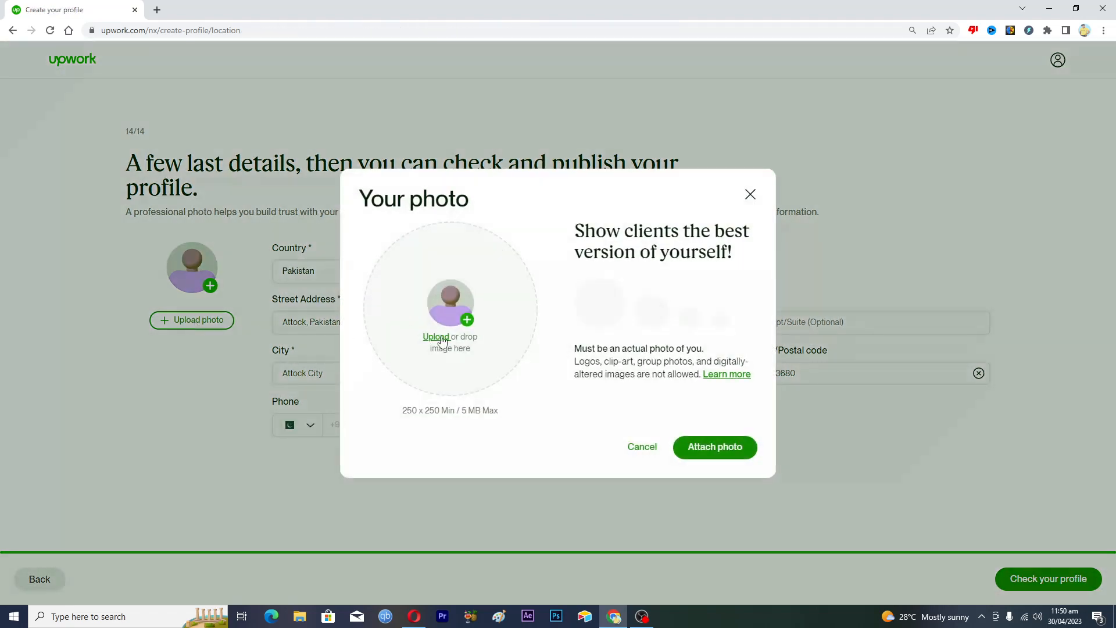
Upload the orange-background headshot from the Desktop and attach it as the profile photo
click(437, 342)
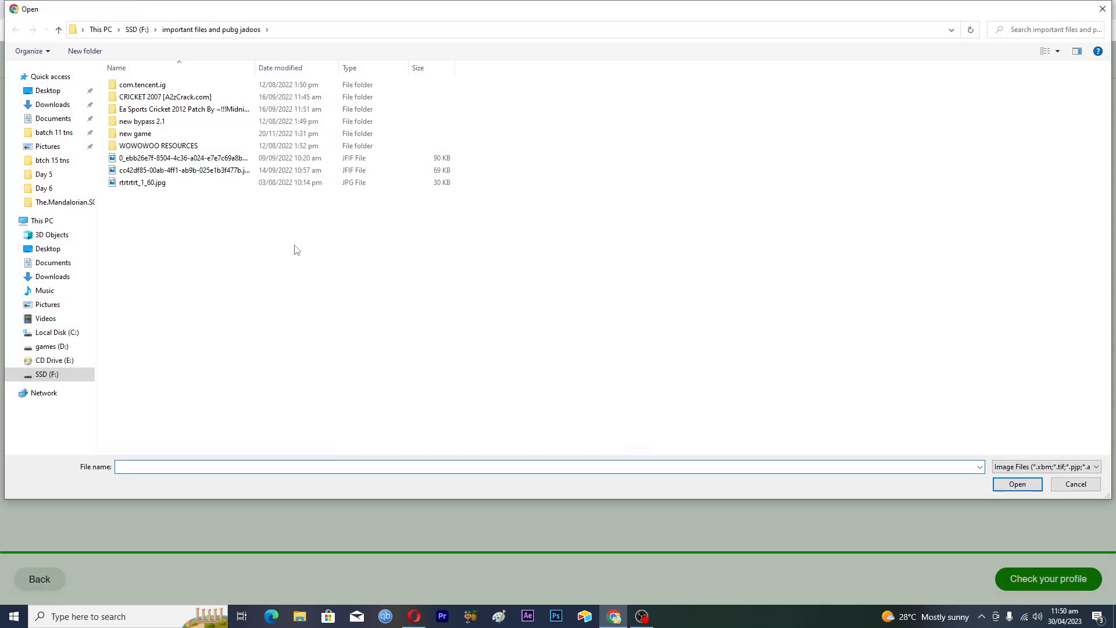
click(47, 90)
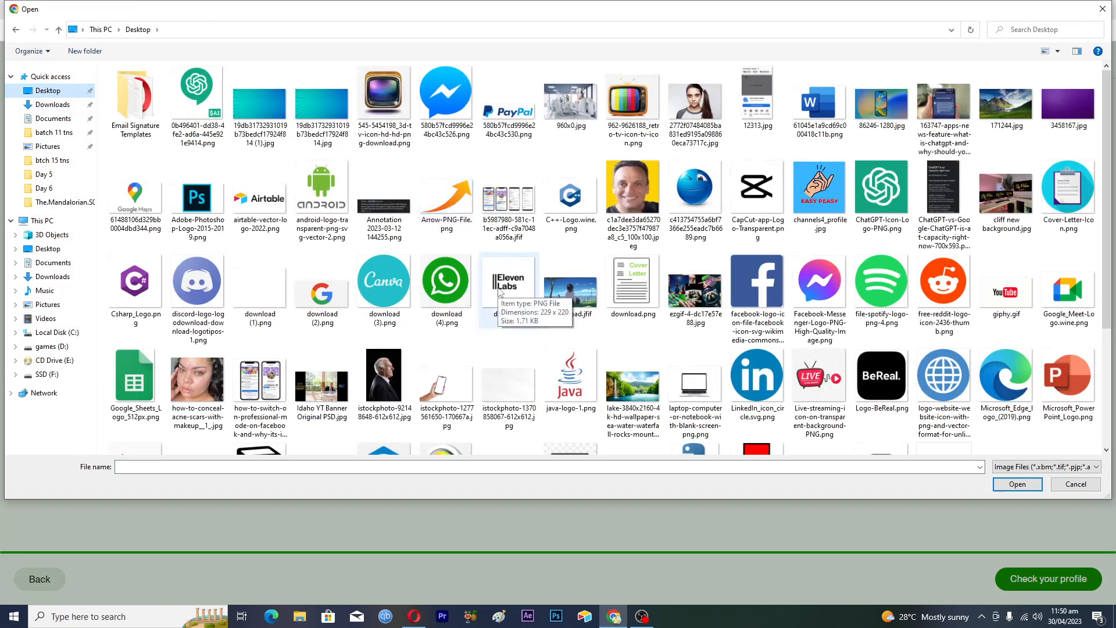
scroll(498, 291, down, 3)
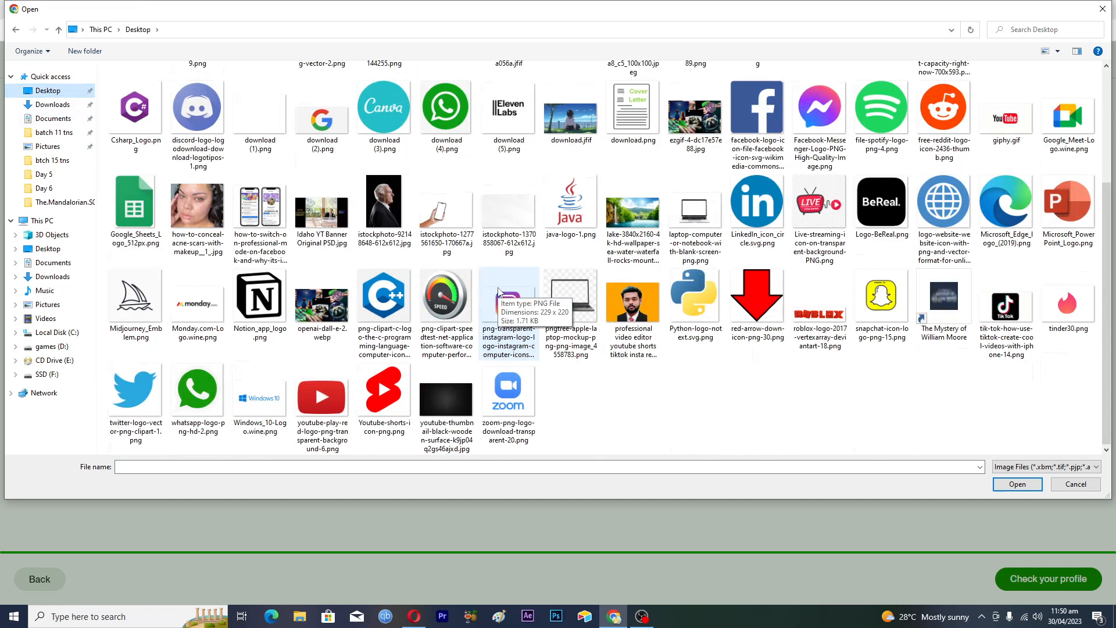
click(632, 305)
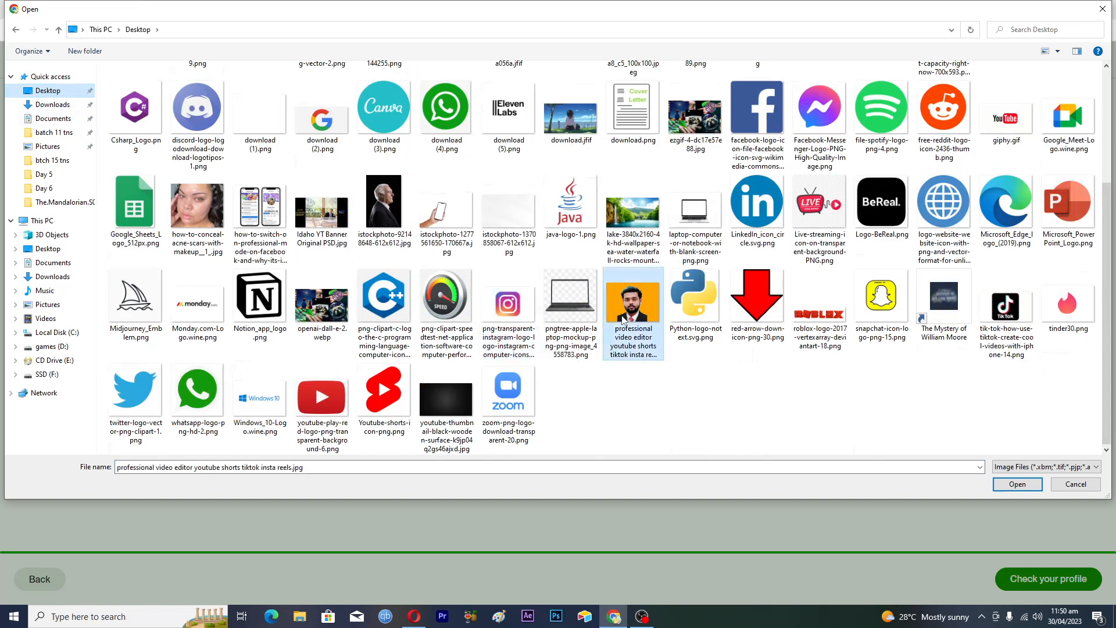
click(1001, 490)
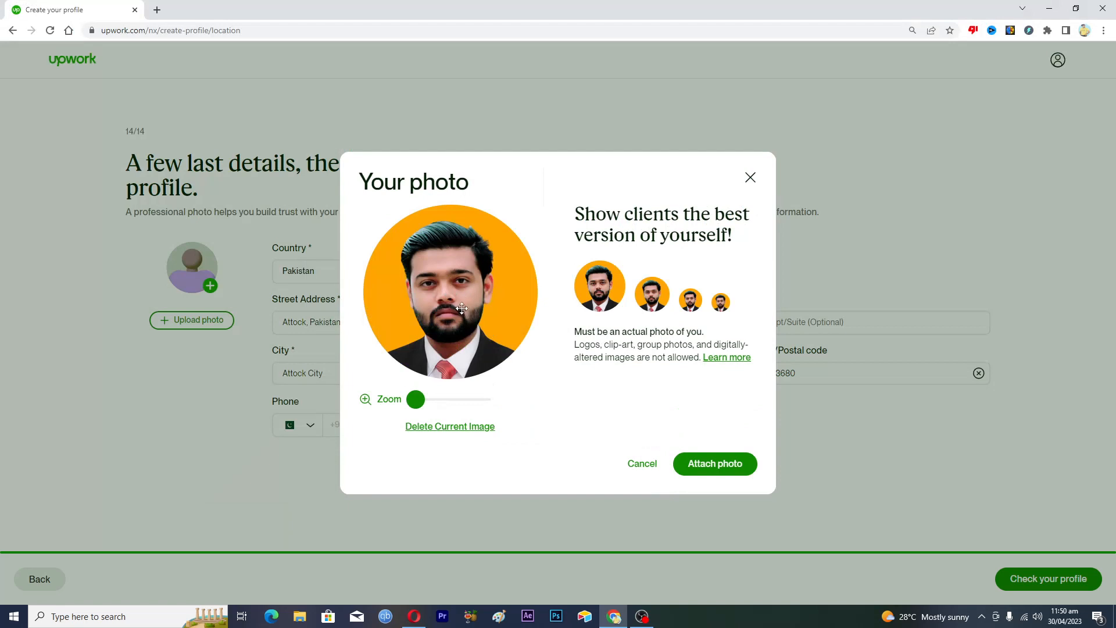
drag(408, 399, 361, 400)
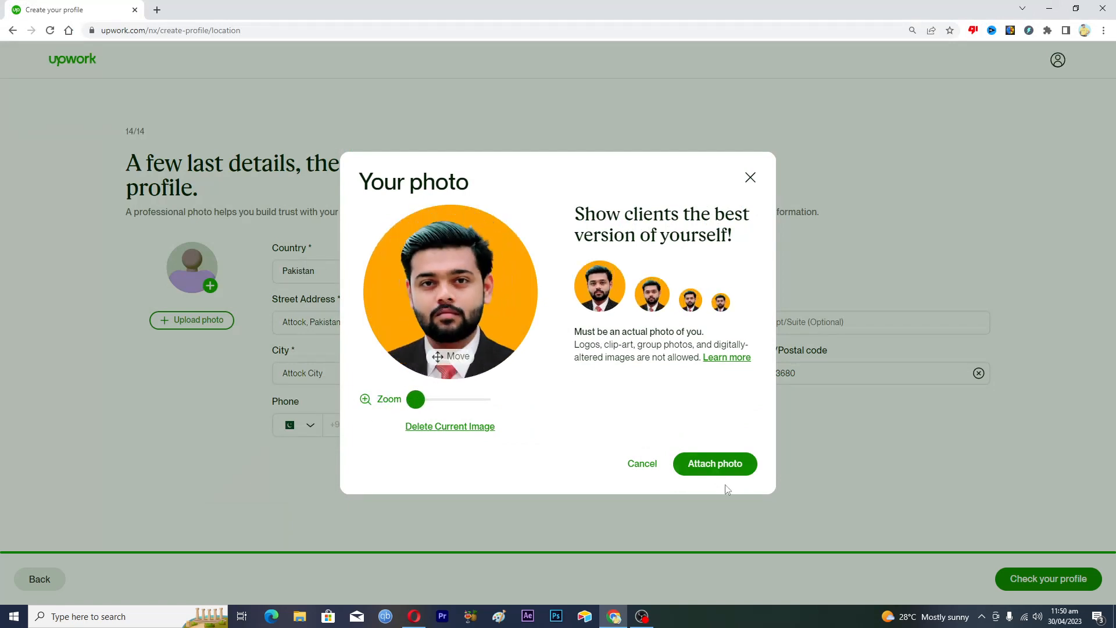
click(713, 465)
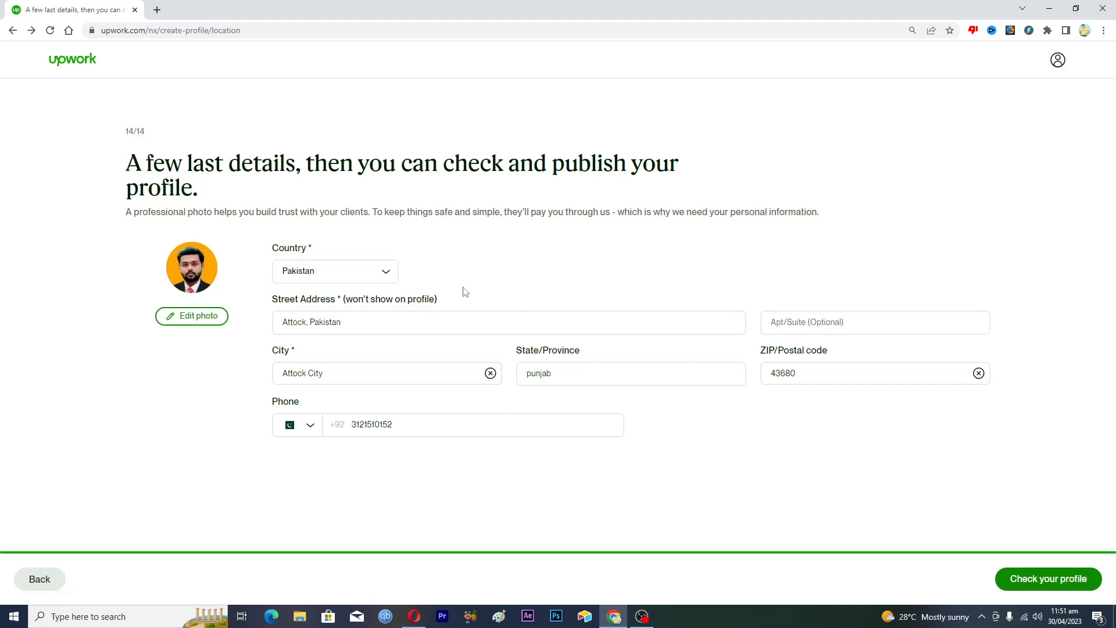
Re-add Content Writing and Sales & Marketing Copywriting as services and keep the $5.00 rate
click(1027, 577)
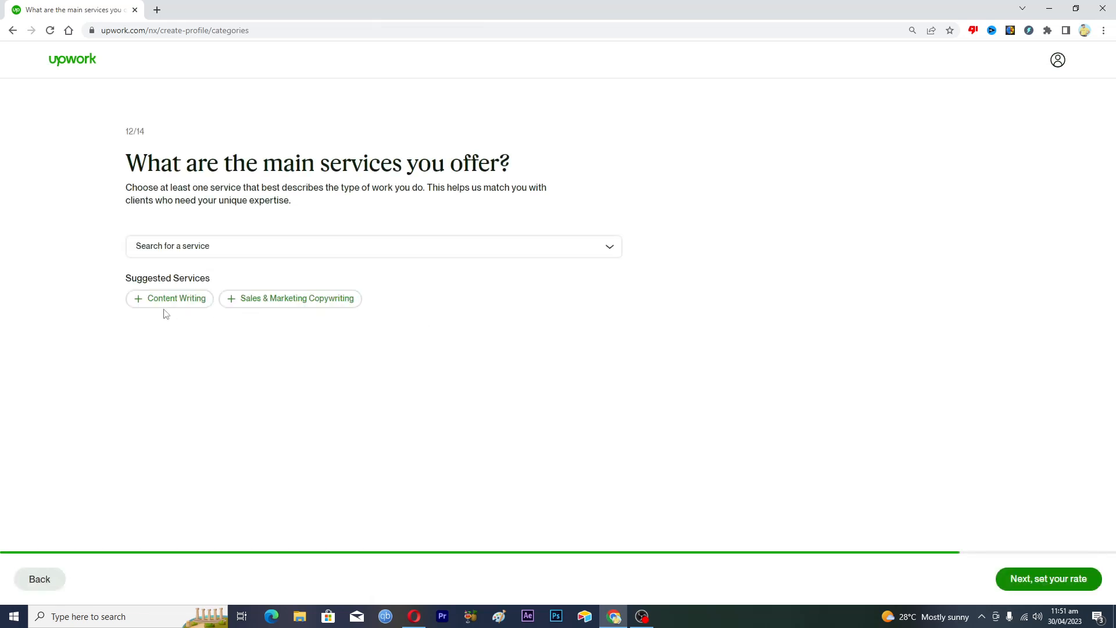
click(172, 304)
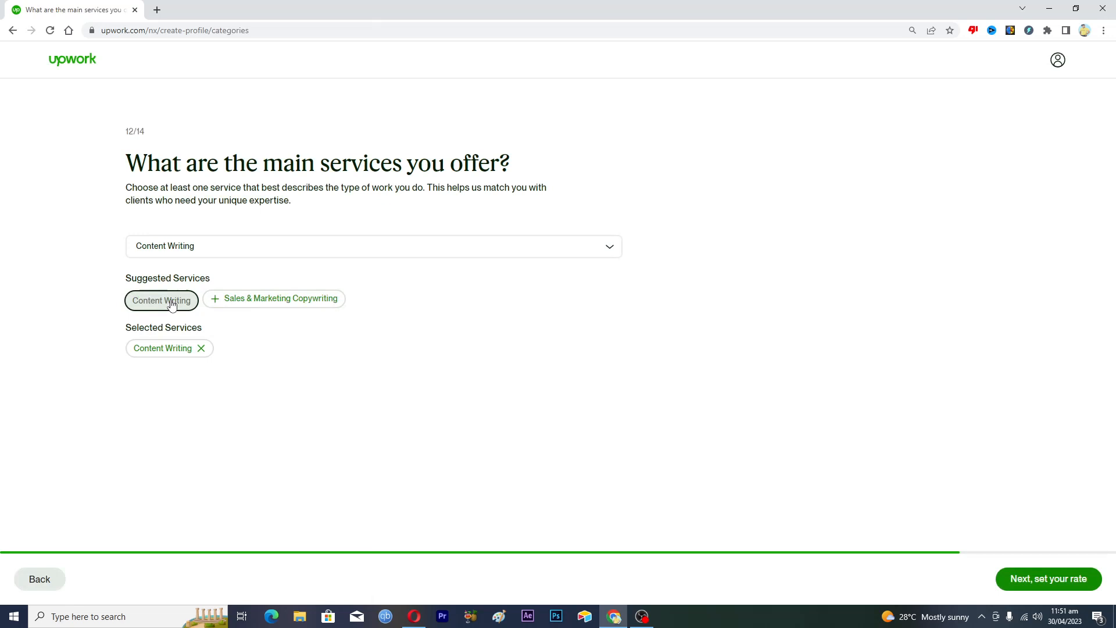
click(252, 300)
click(1063, 580)
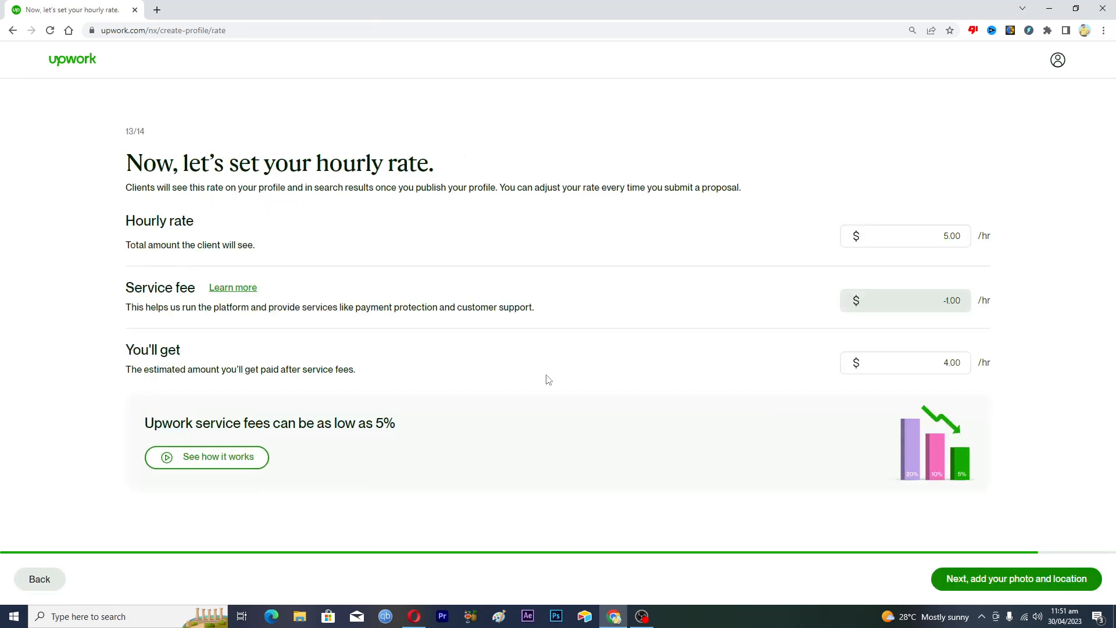
click(1019, 579)
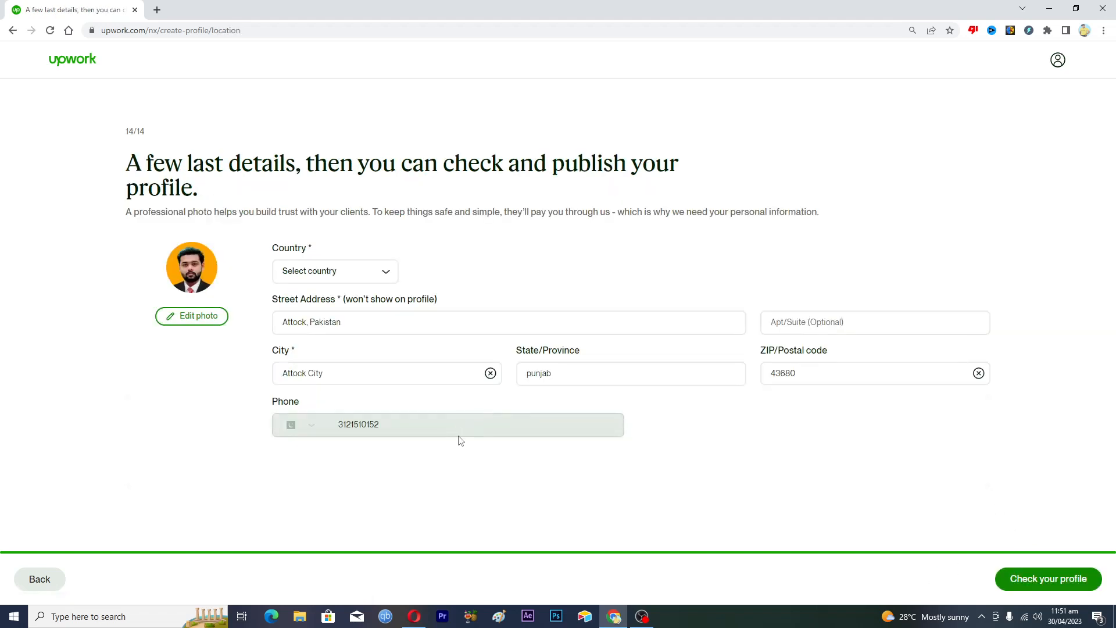
Change the city to Attock City, PB and open the profile preview
click(491, 373)
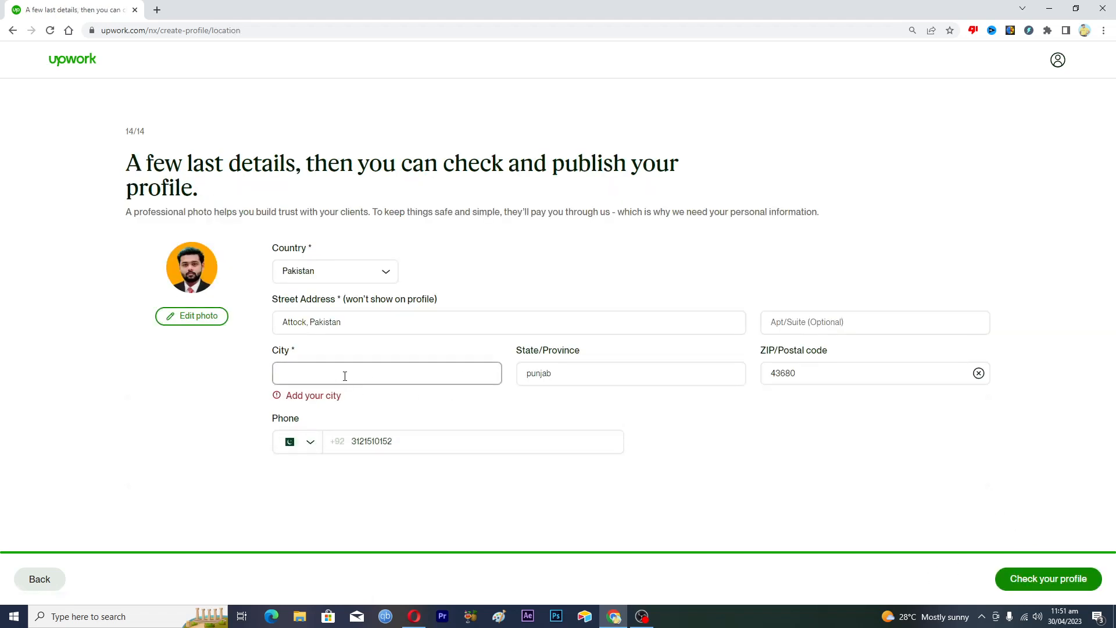
text(attock)
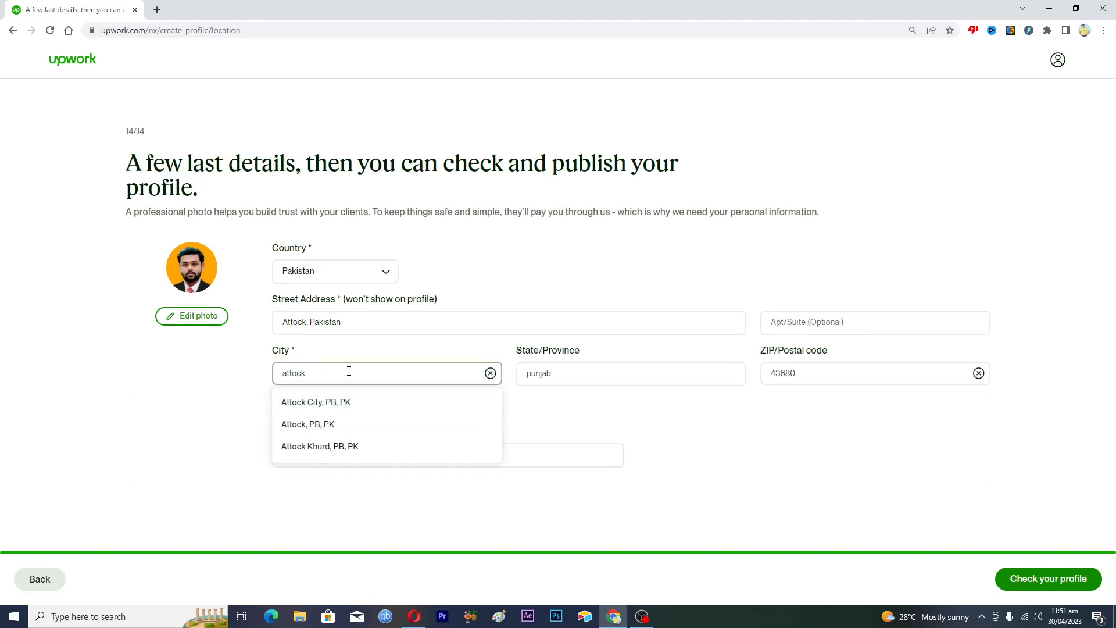
click(314, 402)
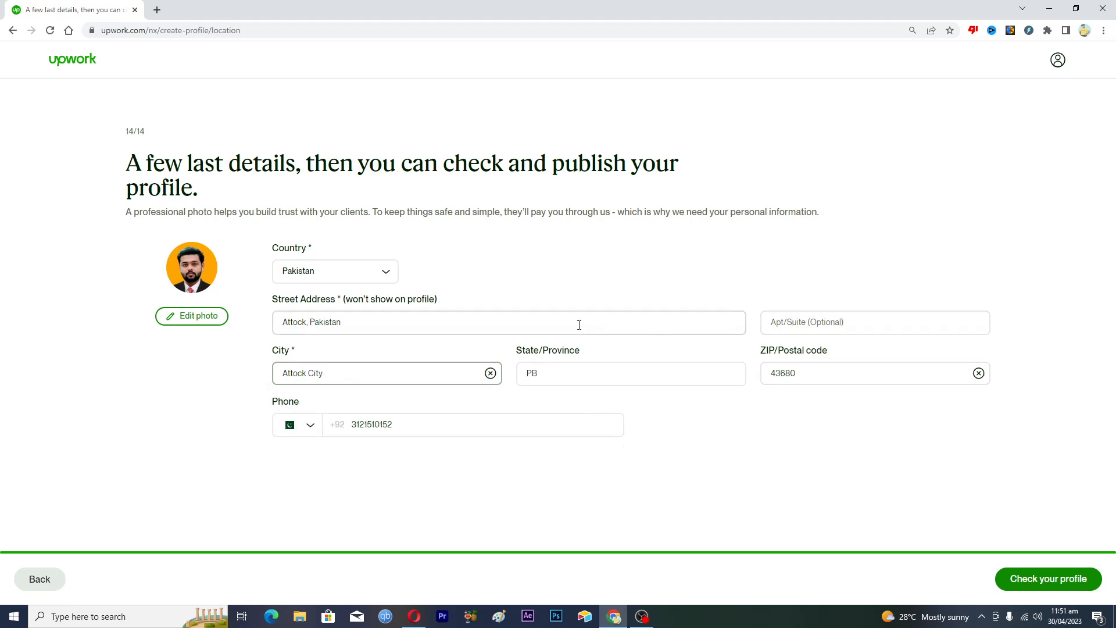
click(1032, 578)
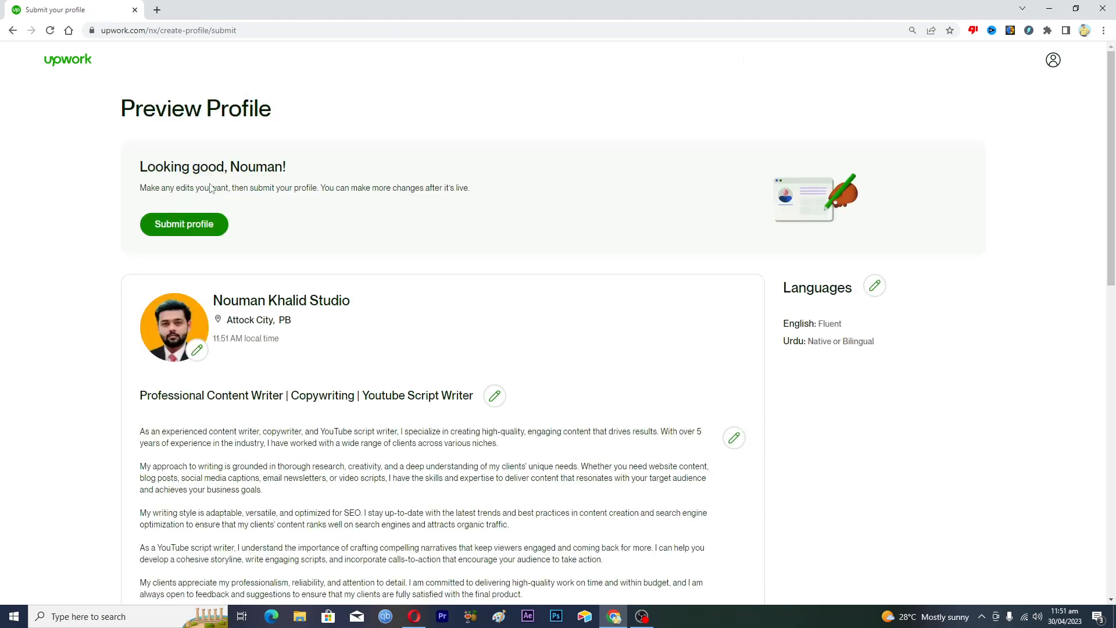
Scroll through the profile preview to review the $5.00 rate, six skills, and empty Work Experience and Education
scroll(81, 372, down, 3)
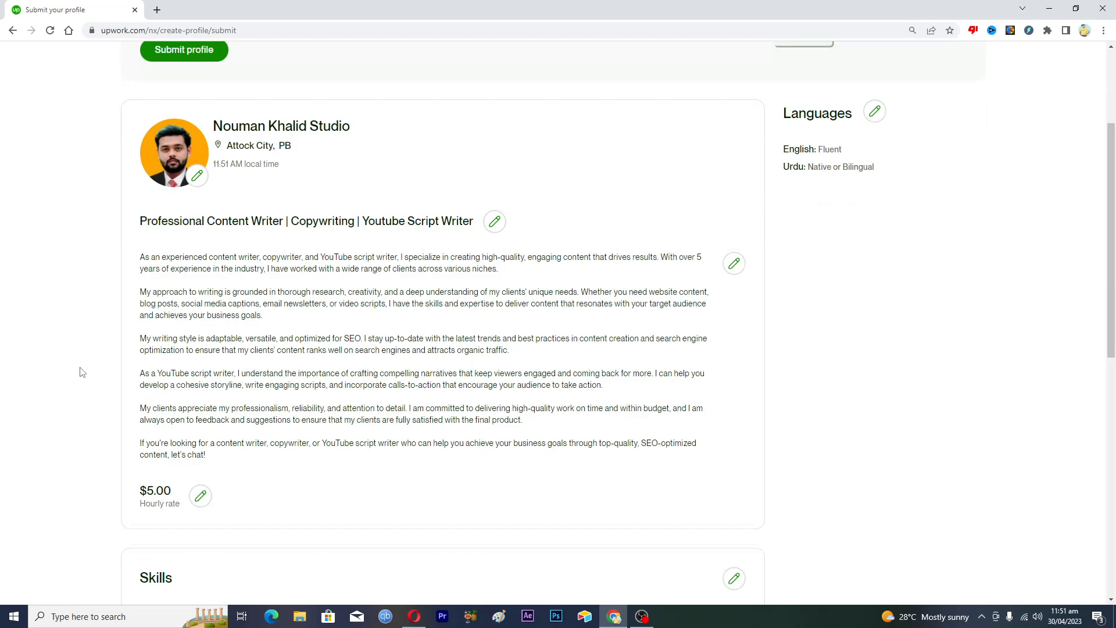
scroll(81, 372, down, 8)
scroll(82, 372, down, 2)
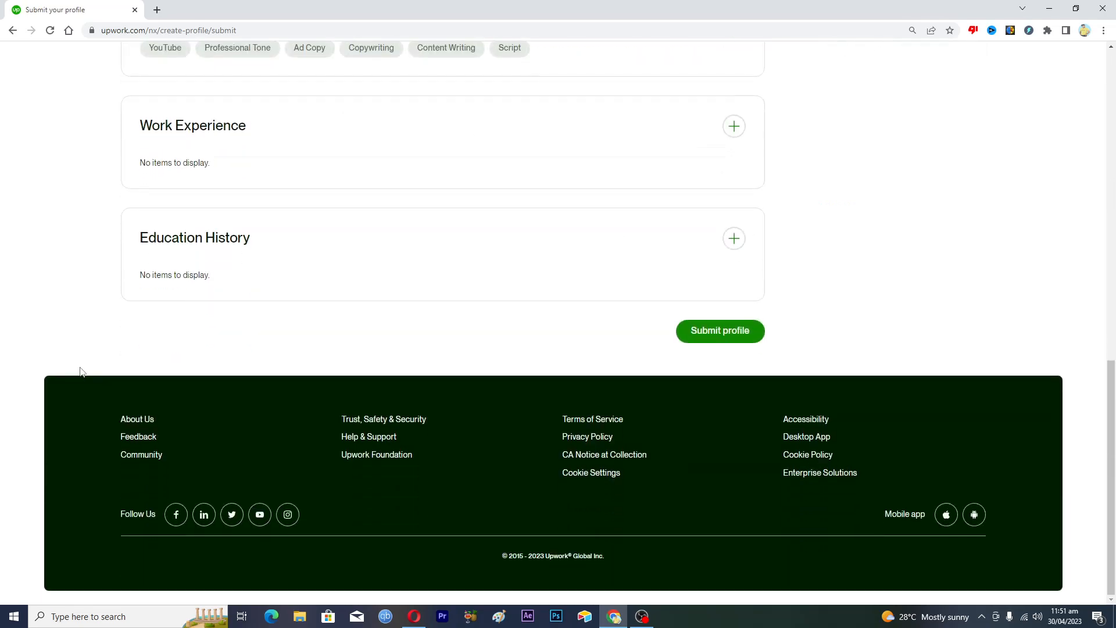
scroll(81, 372, up, 13)
scroll(81, 372, down, 6)
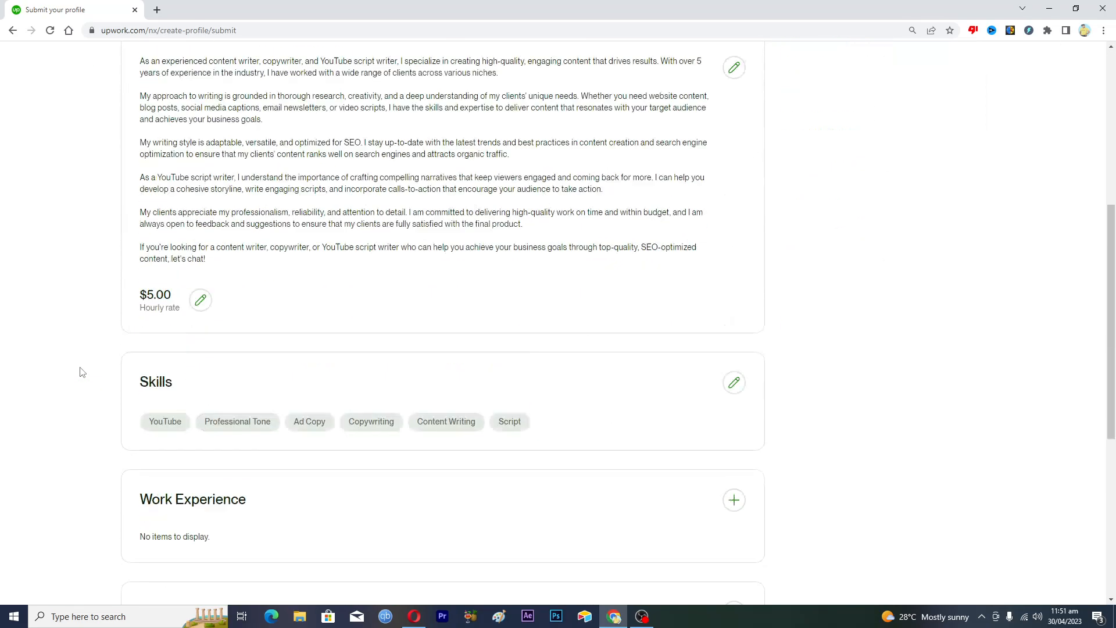
scroll(81, 371, up, 7)
scroll(81, 372, down, 7)
scroll(82, 372, down, 6)
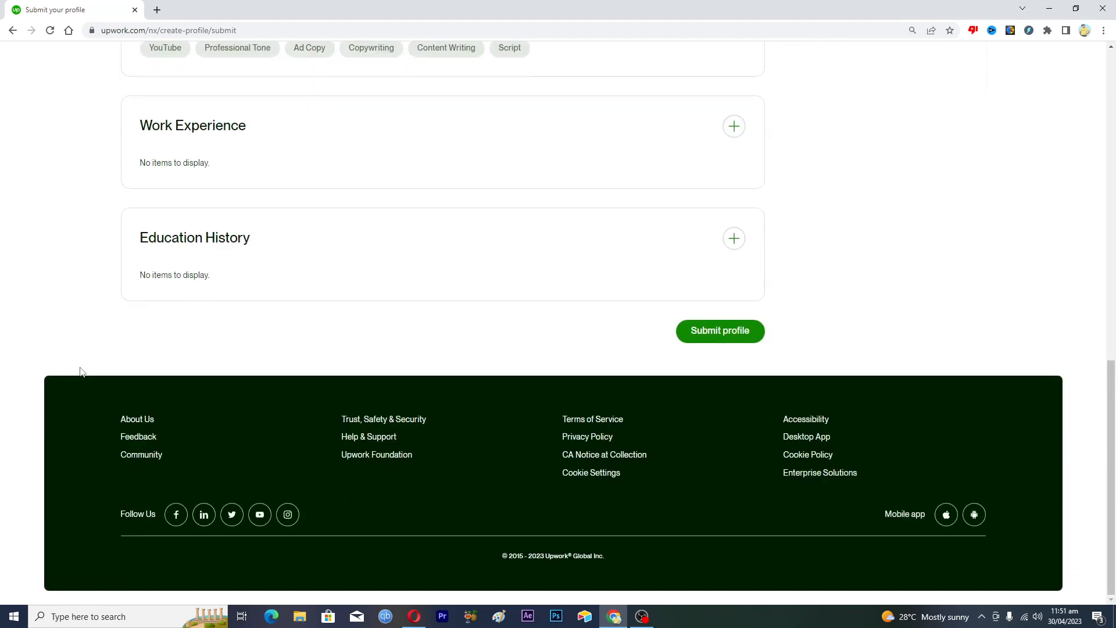
scroll(82, 372, up, 12)
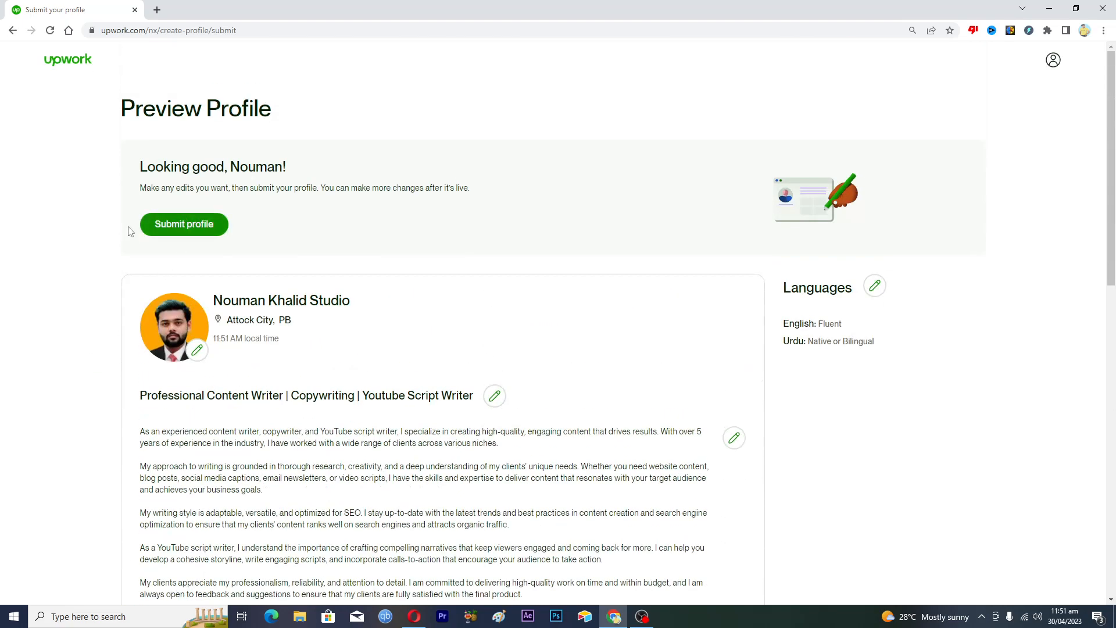